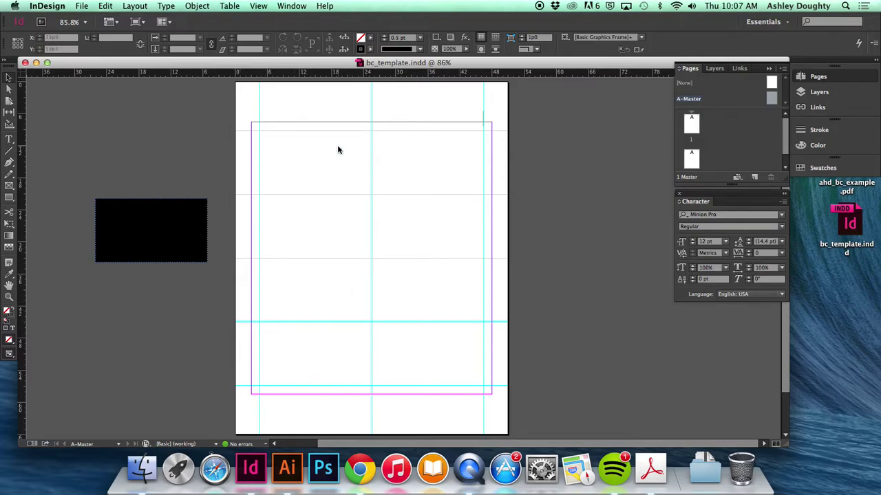
- Move the template's black card rectangle onto the page and back to the pasteboard
{"action": "left_click", "coordinate": [189, 236]}
{"action": "left_click_drag", "start_coordinate": [163, 246], "coordinate": [327, 180]}
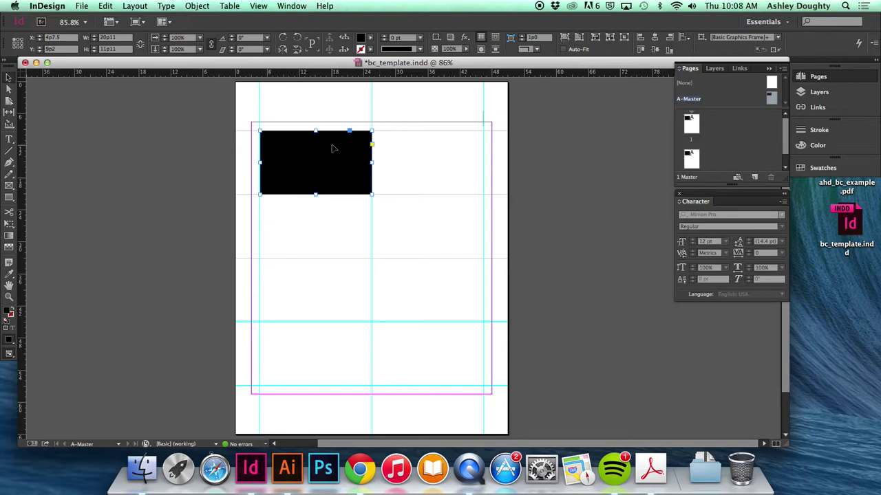
{"action": "left_click_drag", "start_coordinate": [334, 147], "coordinate": [160, 165]}
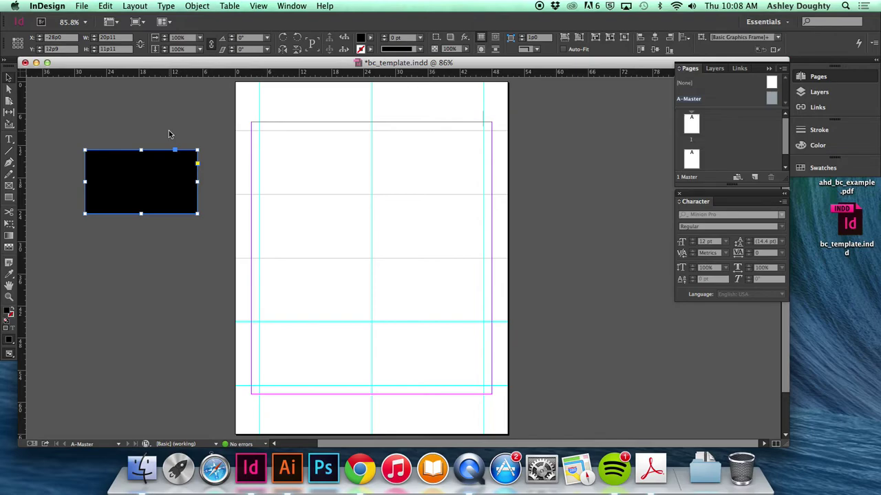
{"action": "left_click", "coordinate": [166, 97]}
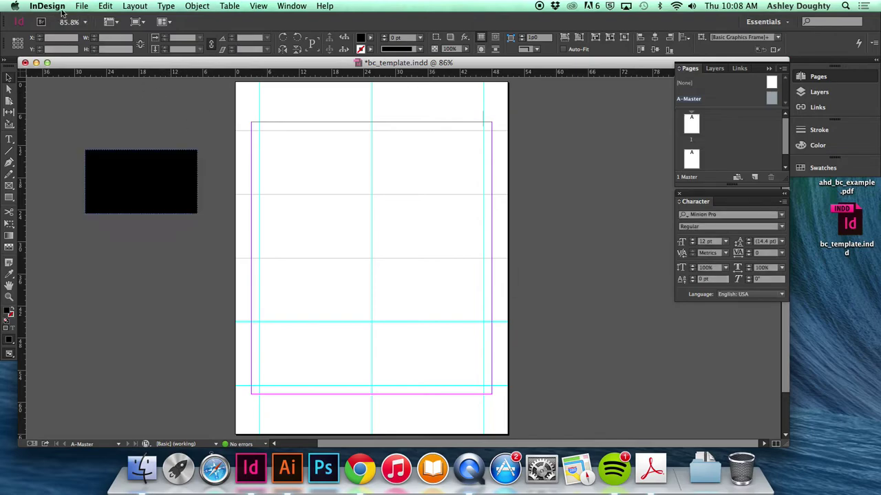
- Create a new two-page Letter document with Facing Pages turned off
{"action": "left_click", "coordinate": [81, 6]}
{"action": "mouse_move", "coordinate": [96, 19]}
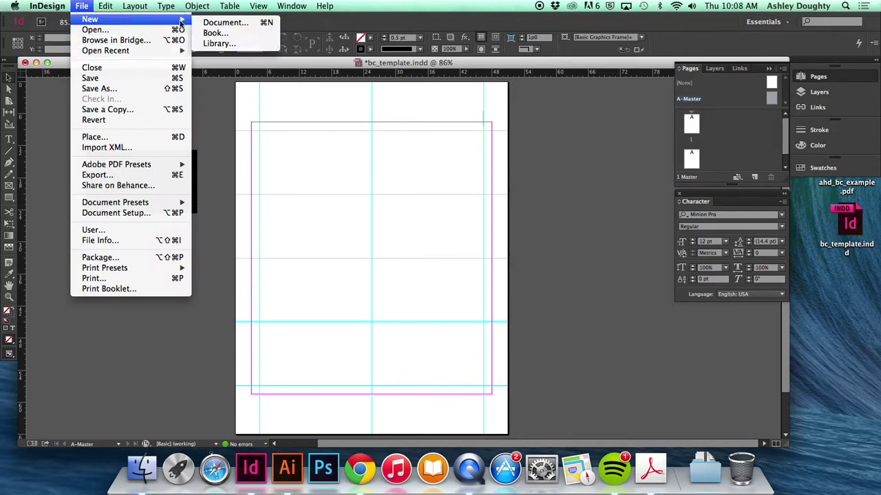
{"action": "left_click", "coordinate": [220, 19]}
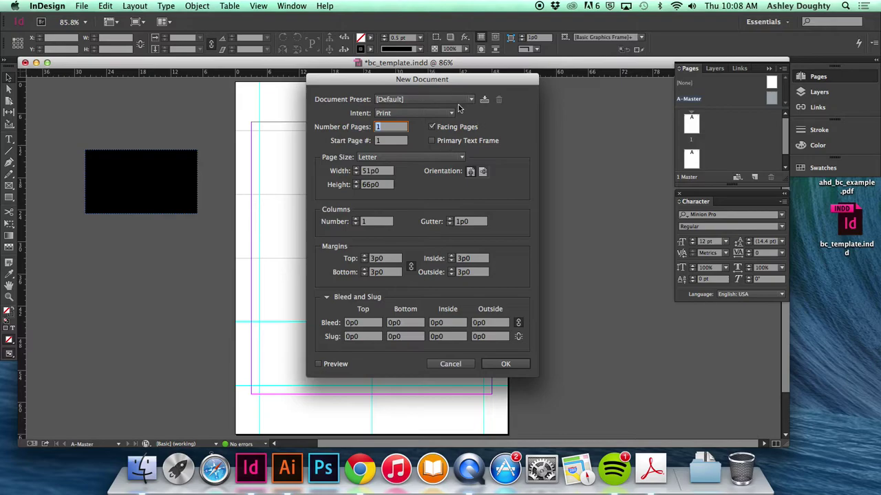
{"action": "left_click_drag", "start_coordinate": [481, 79], "coordinate": [451, 75]}
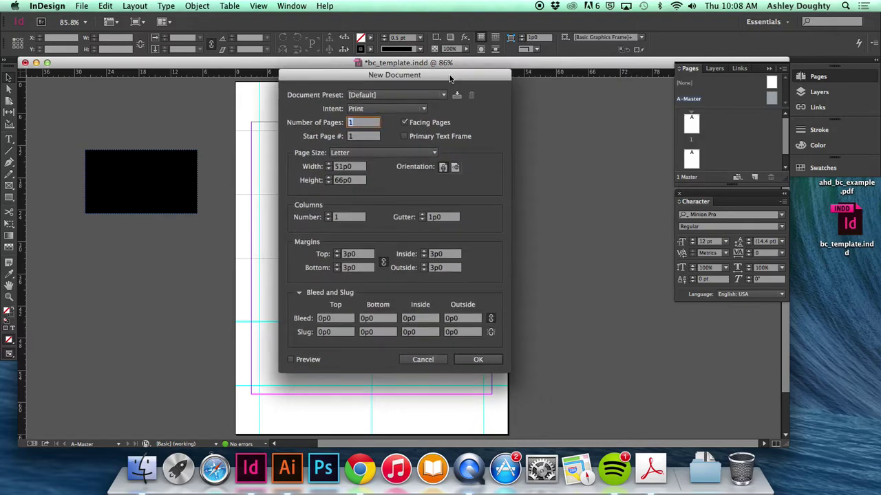
{"action": "left_click", "coordinate": [435, 124]}
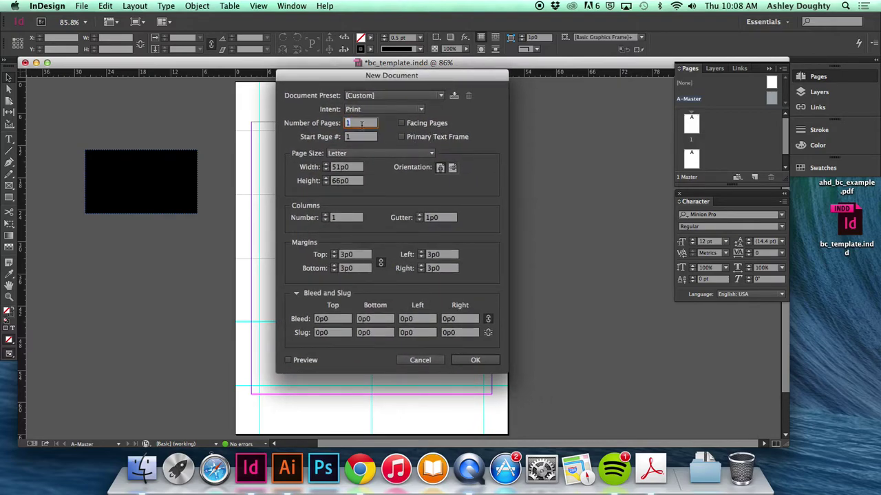
{"action": "type", "text": "2"}
{"action": "left_click", "coordinate": [488, 362]}
{"action": "left_click", "coordinate": [478, 359]}
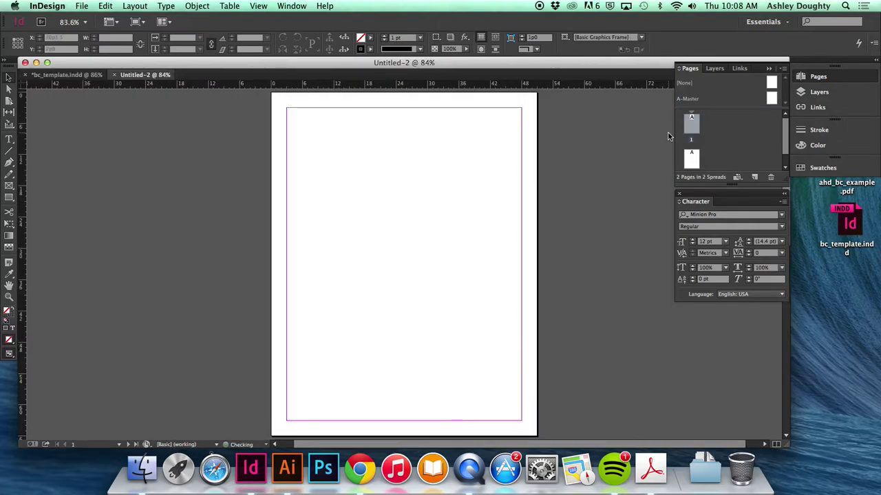
- On A-Master, add a vertical guide at 25p6 and a horizontal guide at 33p0
{"action": "double_click", "coordinate": [771, 98]}
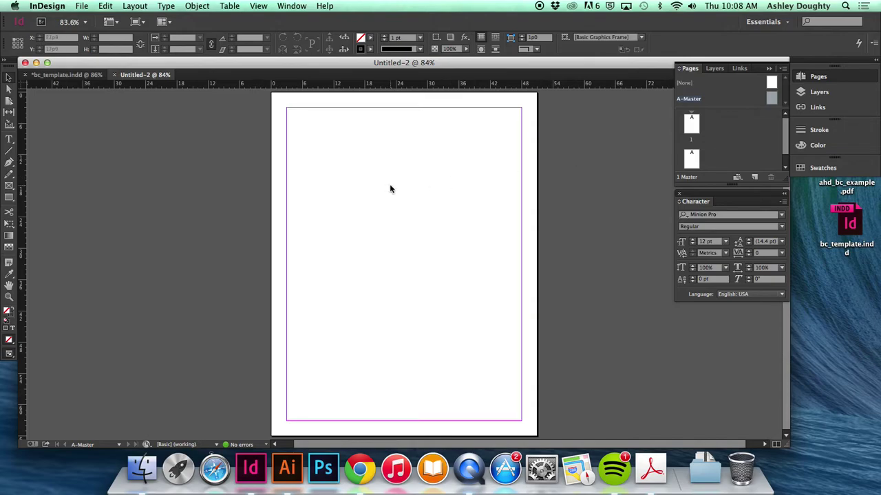
{"action": "left_click_drag", "start_coordinate": [23, 226], "coordinate": [404, 228]}
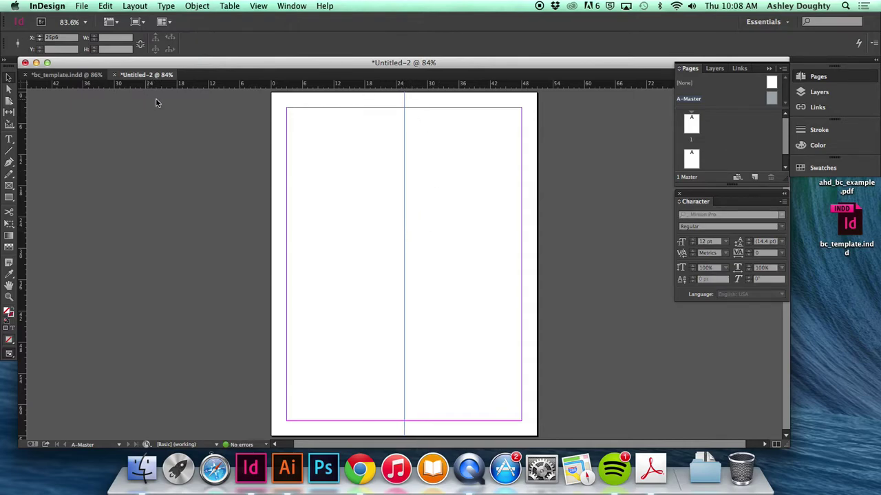
{"action": "left_click_drag", "start_coordinate": [295, 84], "coordinate": [377, 264]}
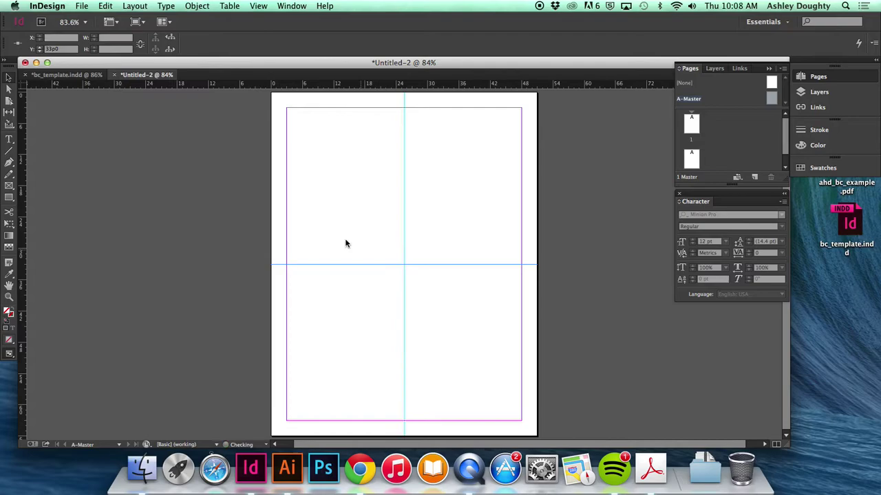
{"action": "left_click", "coordinate": [224, 182]}
{"action": "left_click", "coordinate": [9, 199]}
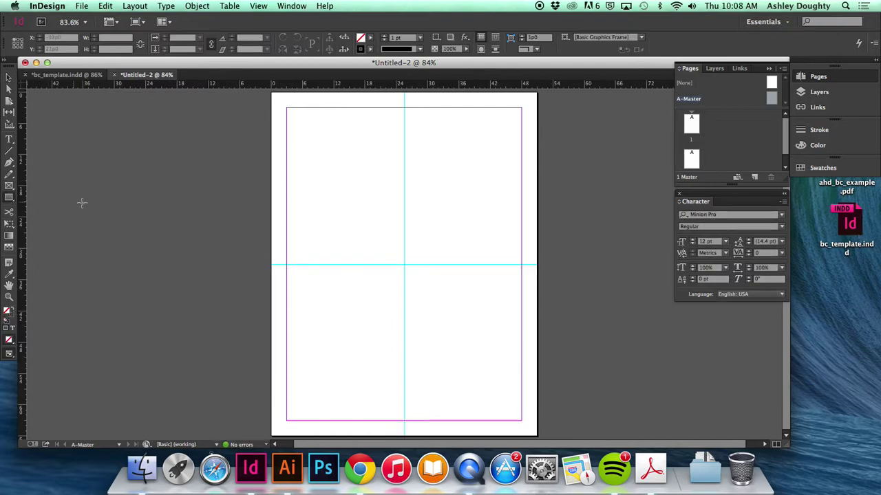
- Create a rectangle with an exact size of 3.5 by 2 inches
{"action": "left_click", "coordinate": [314, 203]}
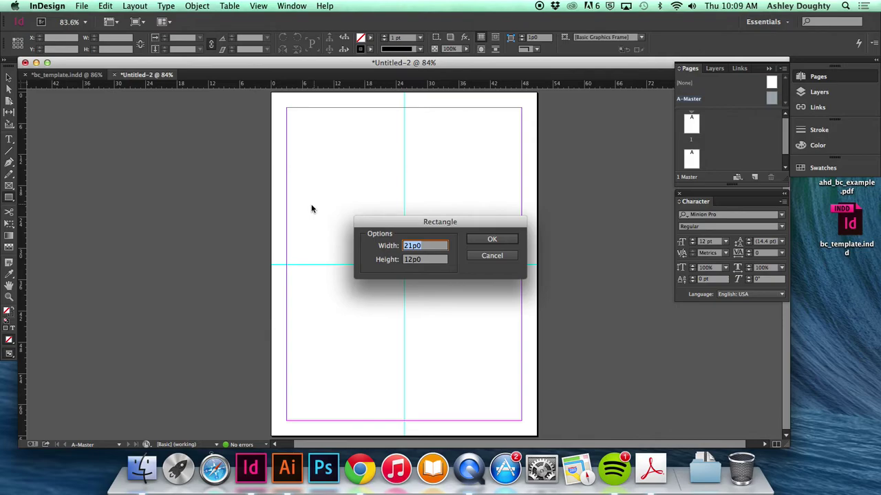
{"action": "type", "text": "3.5in"}
{"action": "key", "text": "Tab"}
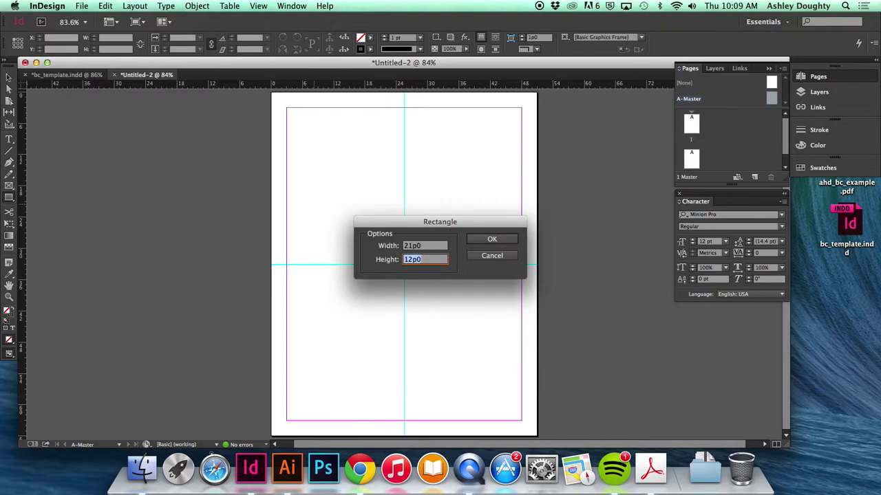
{"action": "type", "text": "2"}
{"action": "type", "text": "in"}
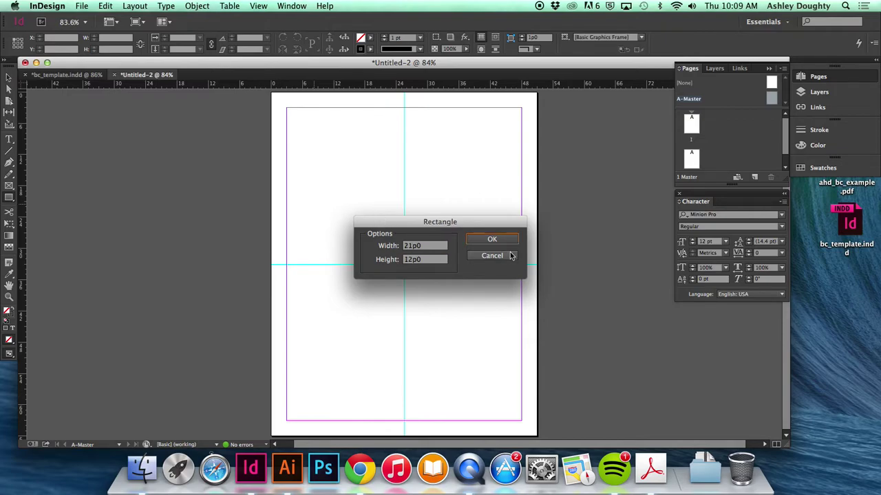
{"action": "left_click", "coordinate": [493, 238]}
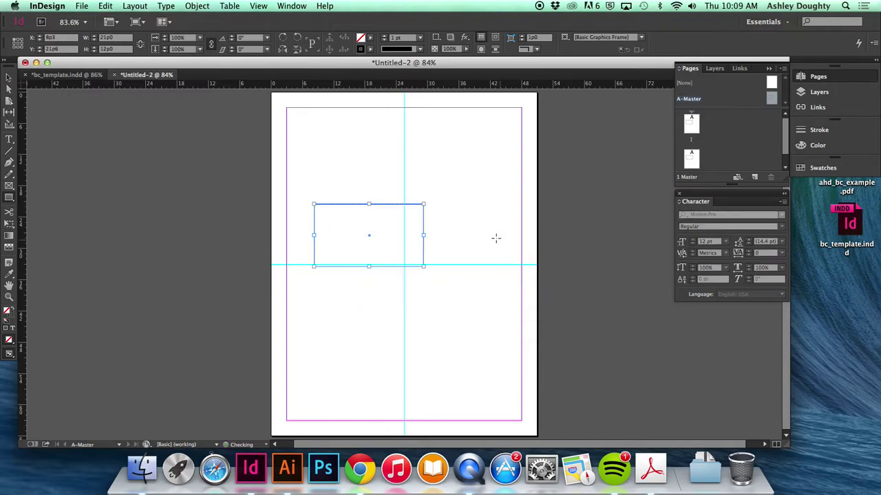
- Give the rectangle black fill and no stroke, and snap its corner to the centre guides
{"action": "left_click", "coordinate": [14, 308]}
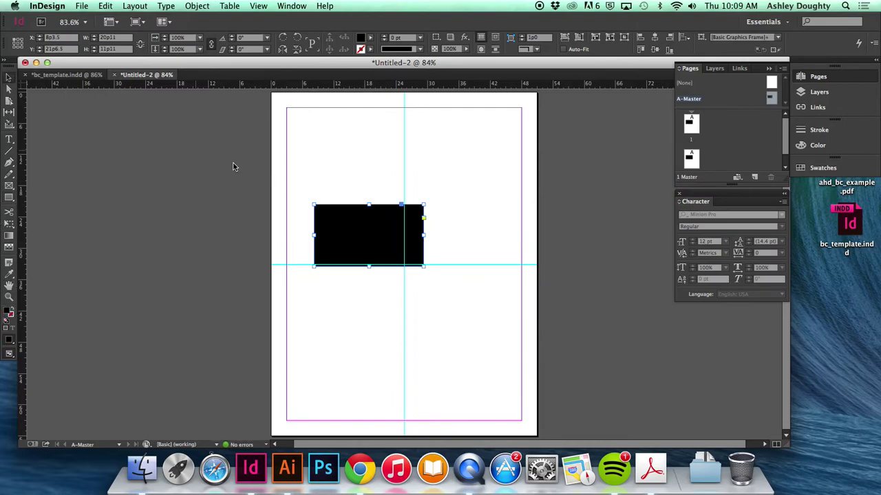
{"action": "mouse_move", "coordinate": [352, 229]}
{"action": "left_mouse_down"}
{"action": "mouse_move", "coordinate": [328, 230]}
{"action": "mouse_move", "coordinate": [331, 218]}
{"action": "mouse_move", "coordinate": [334, 228]}
{"action": "mouse_move", "coordinate": [355, 229]}
{"action": "left_mouse_up"}
{"action": "left_click", "coordinate": [246, 211]}
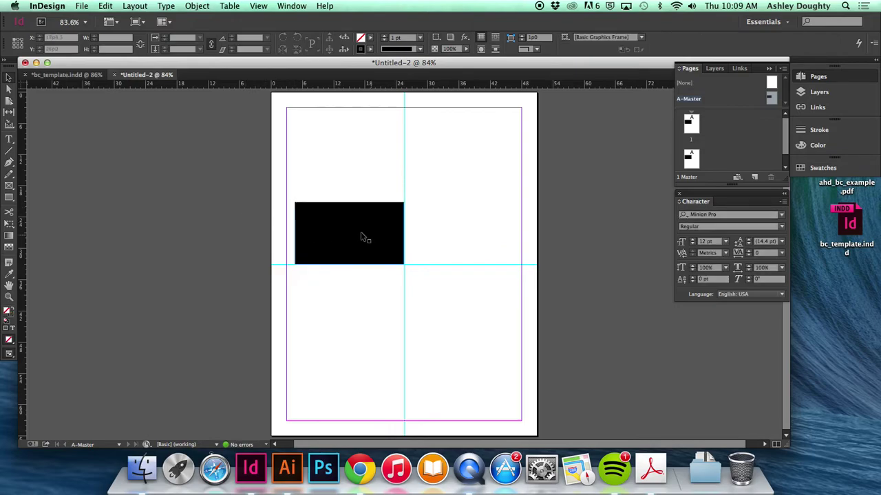
{"action": "left_click", "coordinate": [320, 253]}
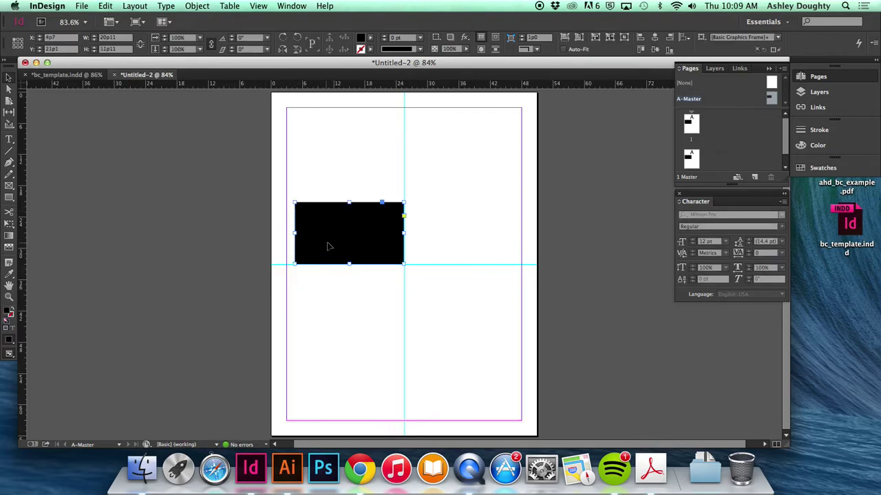
{"action": "left_click_drag", "start_coordinate": [330, 247], "coordinate": [328, 246]}
{"action": "left_click", "coordinate": [99, 284]}
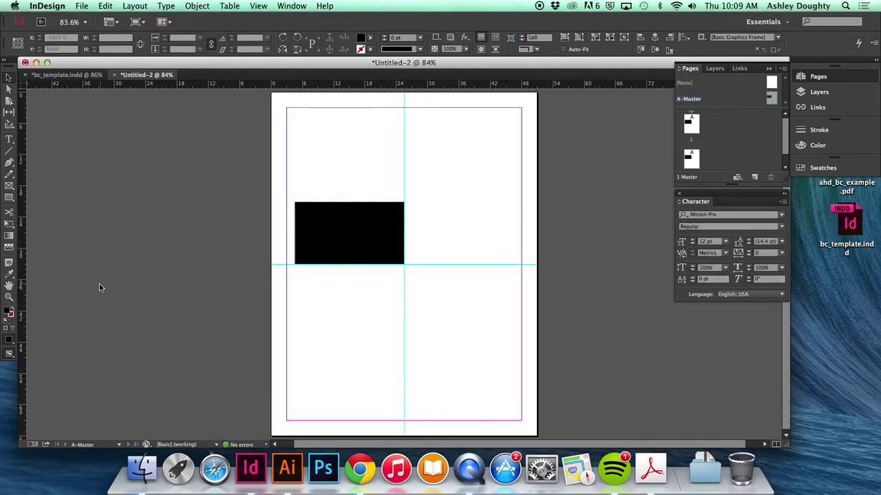
- Add guides along the black rectangle's edges for each card row and column, then park it on the pasteboard
{"action": "left_click", "coordinate": [315, 248]}
{"action": "left_click_drag", "start_coordinate": [22, 268], "coordinate": [294, 275]}
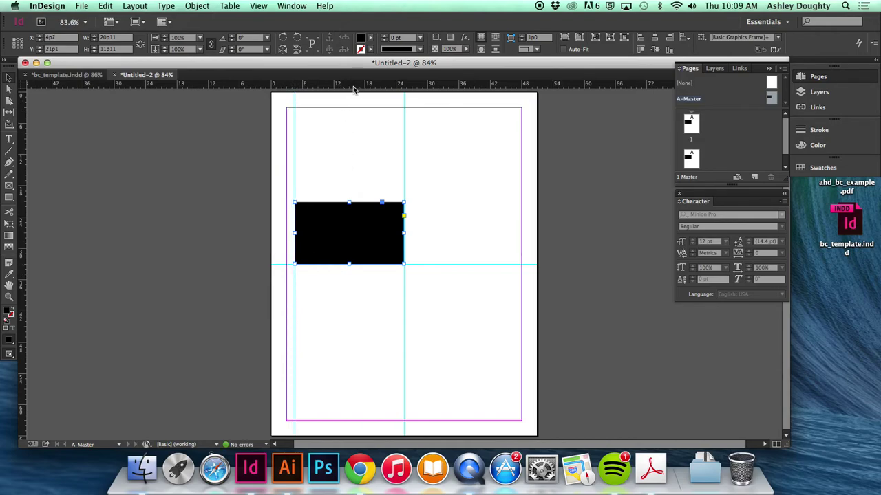
{"action": "left_click_drag", "start_coordinate": [353, 89], "coordinate": [358, 202]}
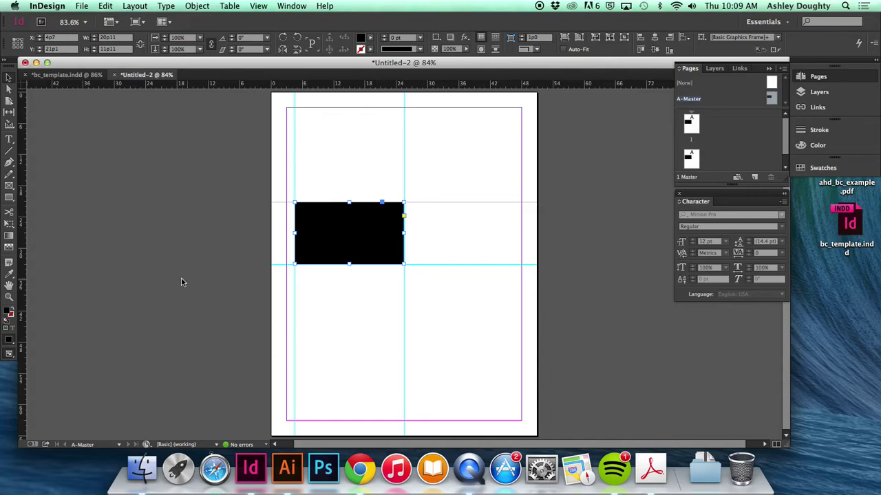
{"action": "left_click_drag", "start_coordinate": [337, 234], "coordinate": [338, 172]}
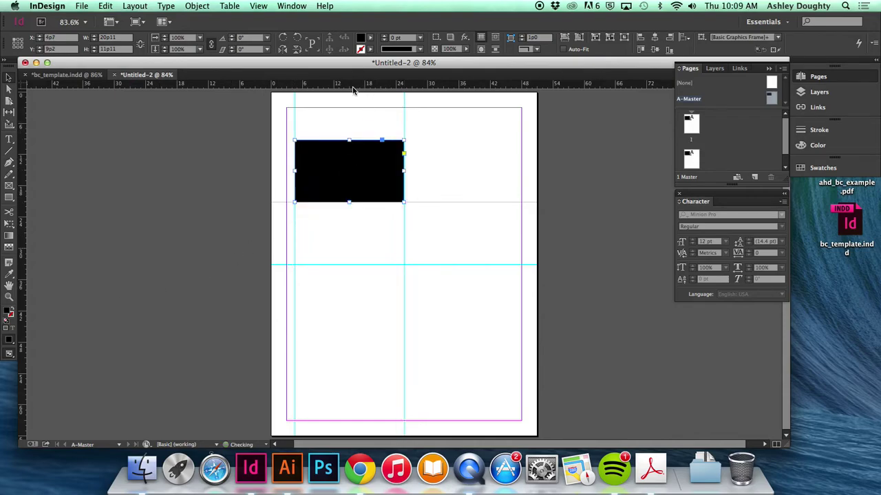
{"action": "left_click_drag", "start_coordinate": [353, 87], "coordinate": [338, 139]}
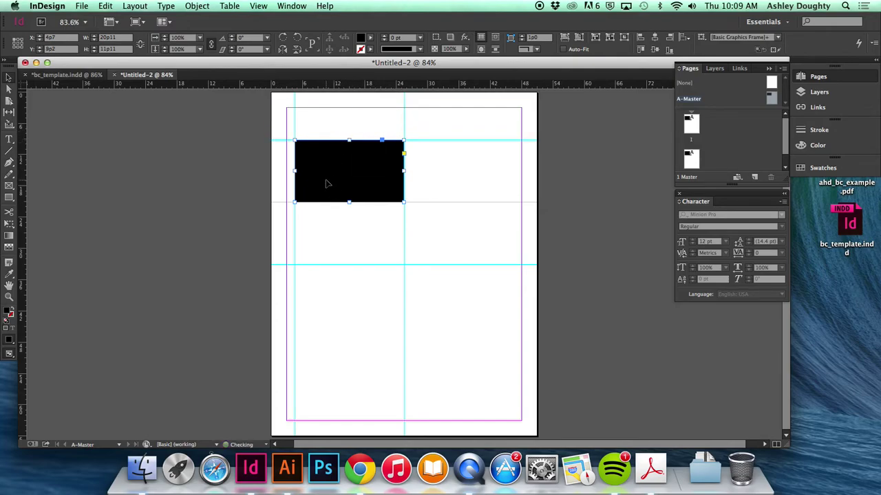
{"action": "left_click_drag", "start_coordinate": [334, 184], "coordinate": [352, 305]}
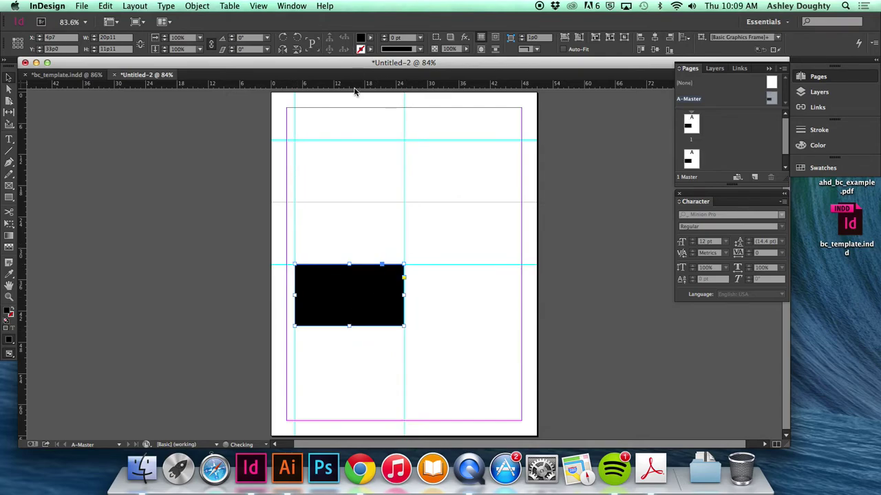
{"action": "left_click_drag", "start_coordinate": [355, 88], "coordinate": [338, 326]}
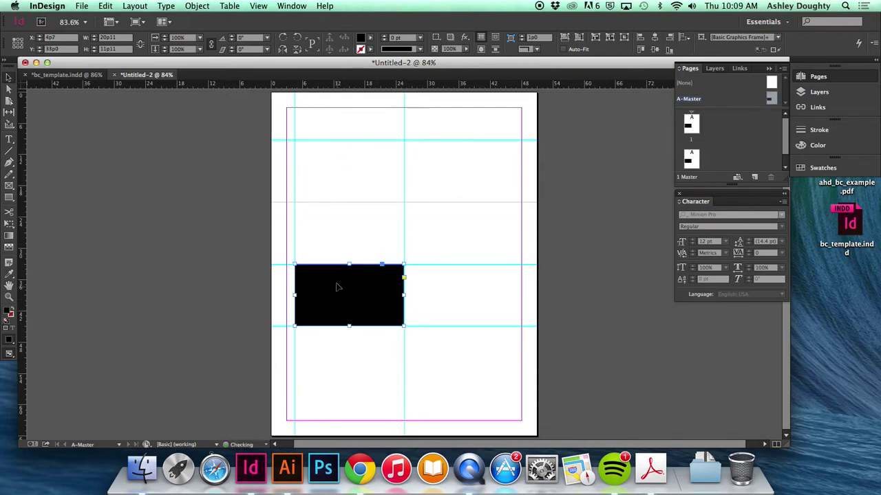
{"action": "left_click_drag", "start_coordinate": [338, 288], "coordinate": [339, 343]}
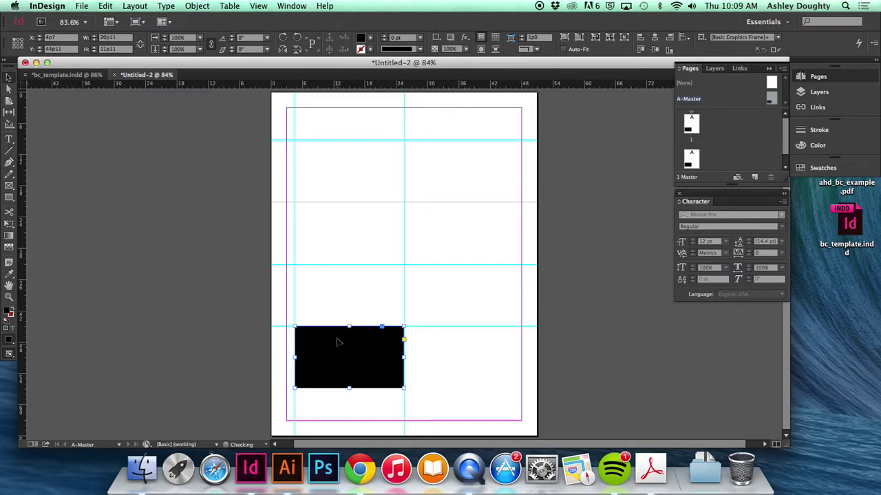
{"action": "left_click_drag", "start_coordinate": [316, 88], "coordinate": [438, 188]}
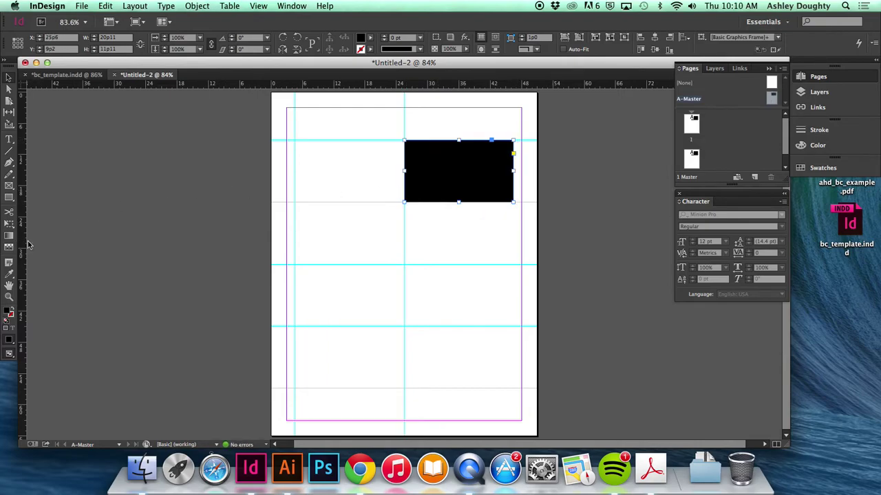
{"action": "left_click_drag", "start_coordinate": [26, 247], "coordinate": [512, 231]}
{"action": "left_click_drag", "start_coordinate": [489, 176], "coordinate": [221, 214]}
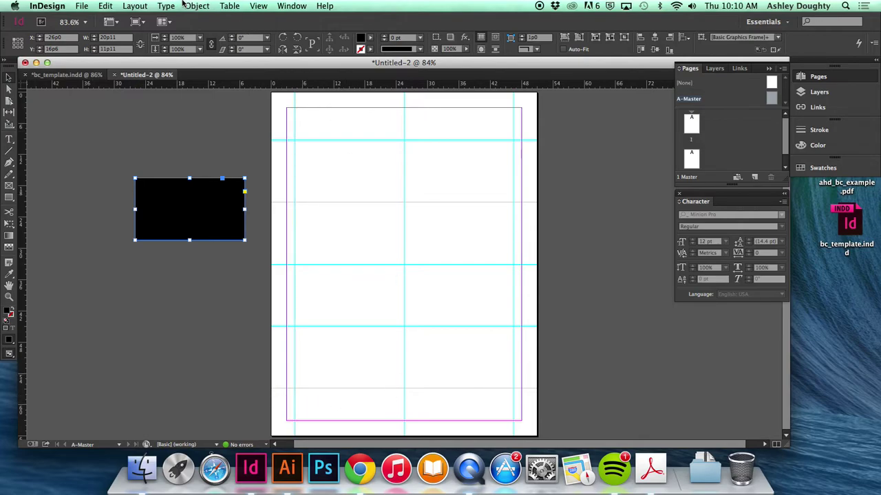
- Set A-Master's top and bottom margins to 7p6 in Margins and Columns, keeping sides at 3p0
{"action": "left_click", "coordinate": [133, 6]}
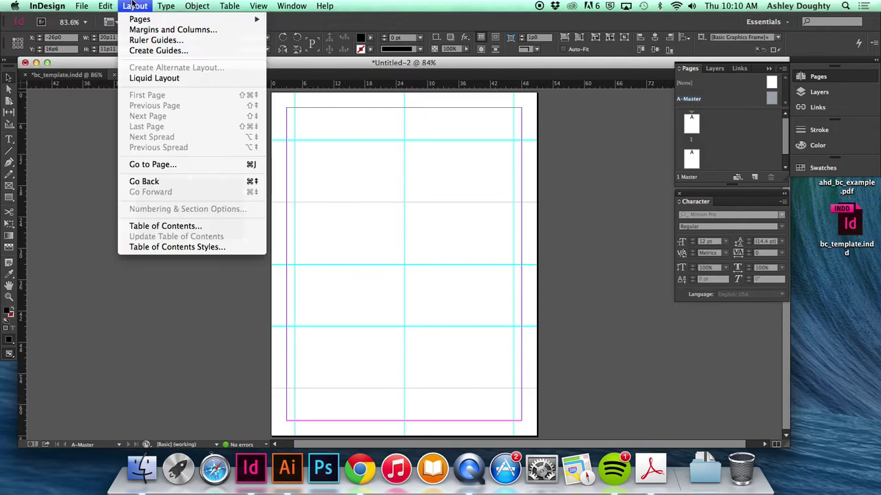
{"action": "left_click", "coordinate": [331, 114]}
{"action": "left_click", "coordinate": [135, 5]}
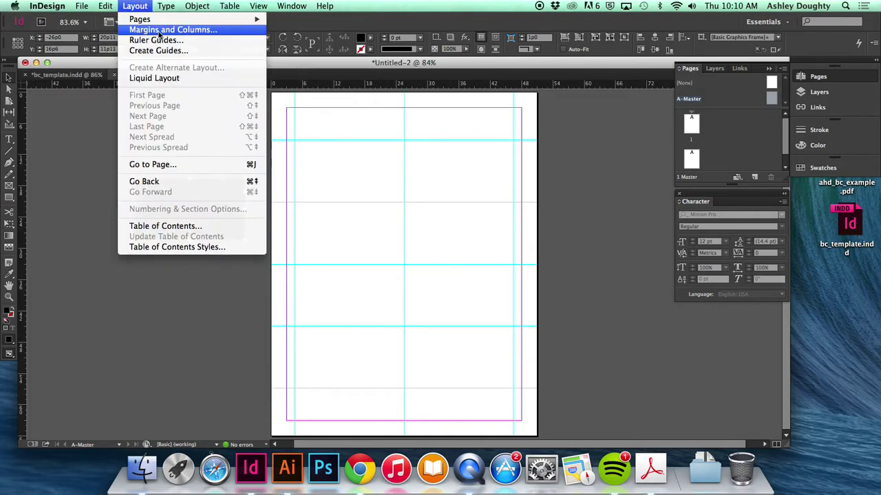
{"action": "left_click", "coordinate": [145, 31]}
{"action": "left_click_drag", "start_coordinate": [392, 187], "coordinate": [370, 189]}
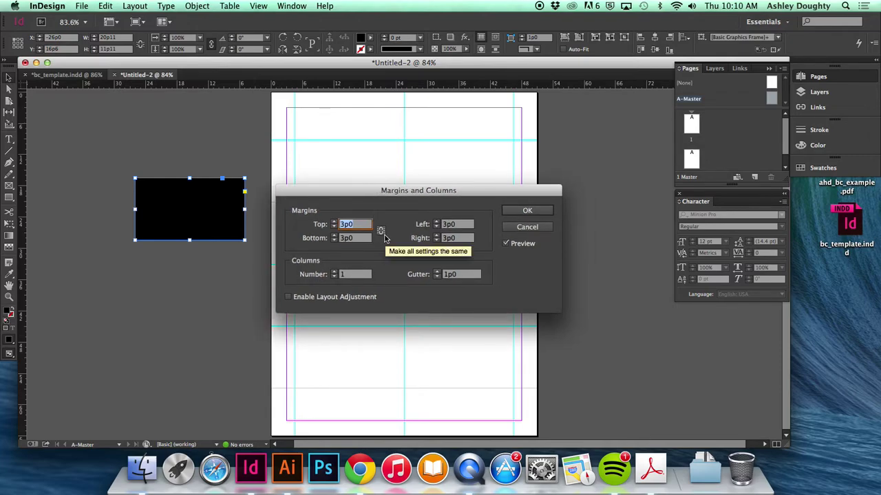
{"action": "type", "text": "7p6"}
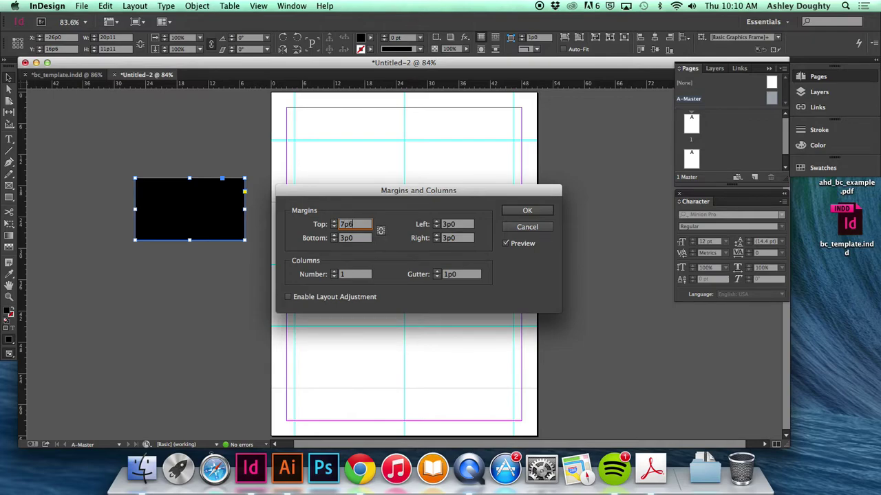
{"action": "key", "text": "Tab"}
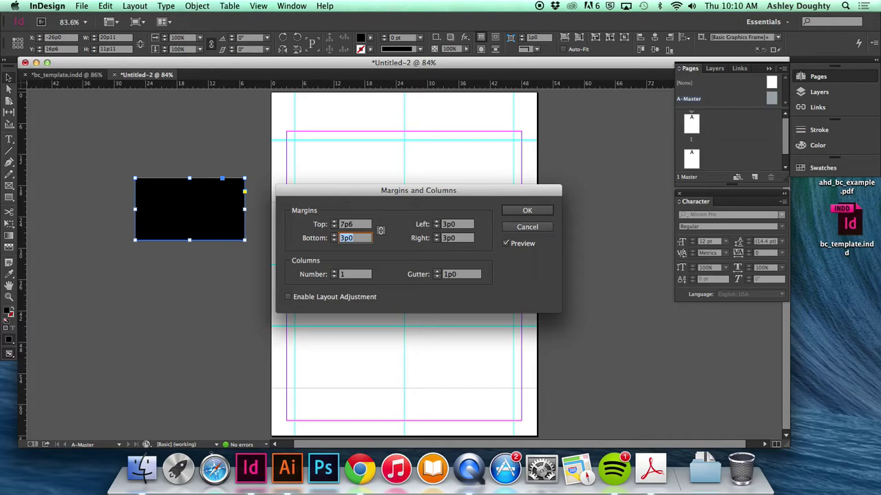
{"action": "type", "text": "7p6"}
{"action": "key", "text": "Tab"}
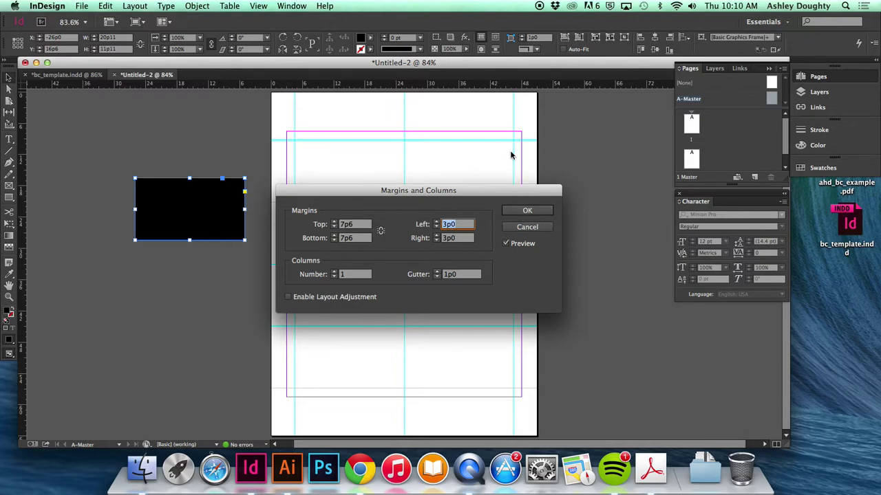
{"action": "left_click", "coordinate": [526, 212]}
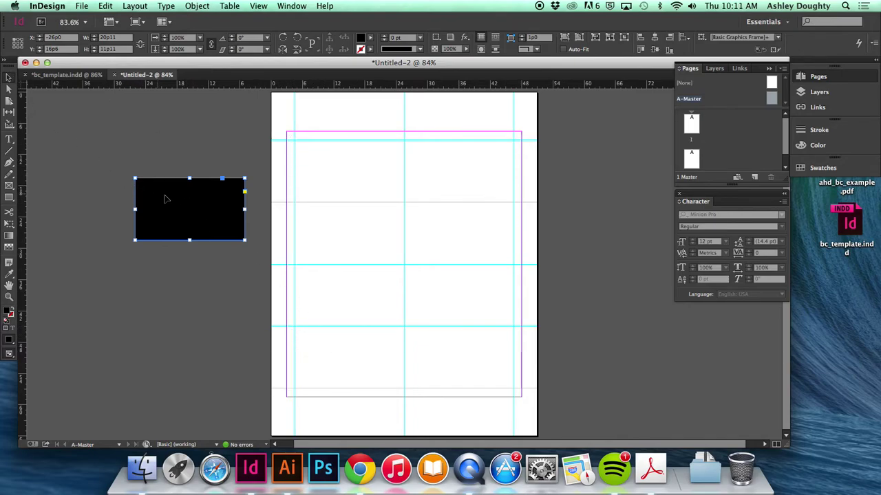
{"action": "left_click_drag", "start_coordinate": [176, 203], "coordinate": [175, 197]}
- Set up the Line tool with a 0.5 pt Solid stroke
{"action": "left_click", "coordinate": [229, 140]}
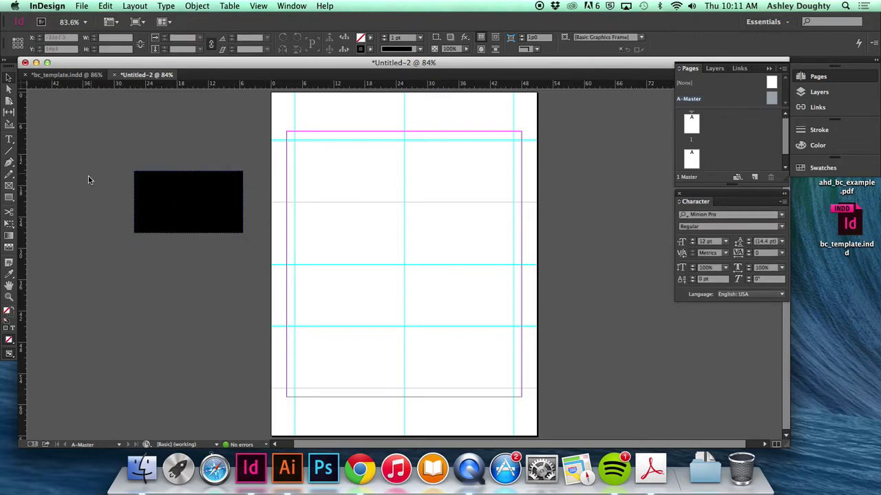
{"action": "left_click", "coordinate": [9, 151]}
{"action": "left_click", "coordinate": [422, 39]}
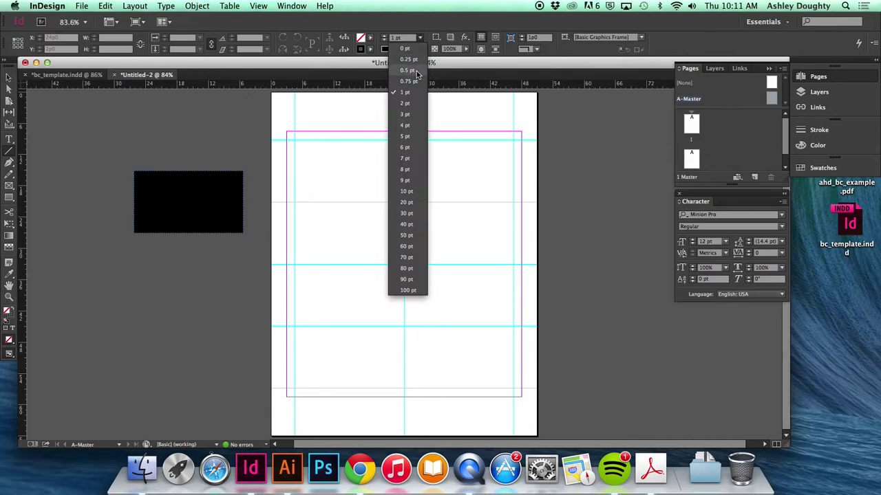
{"action": "left_click", "coordinate": [416, 71]}
{"action": "left_click", "coordinate": [408, 50]}
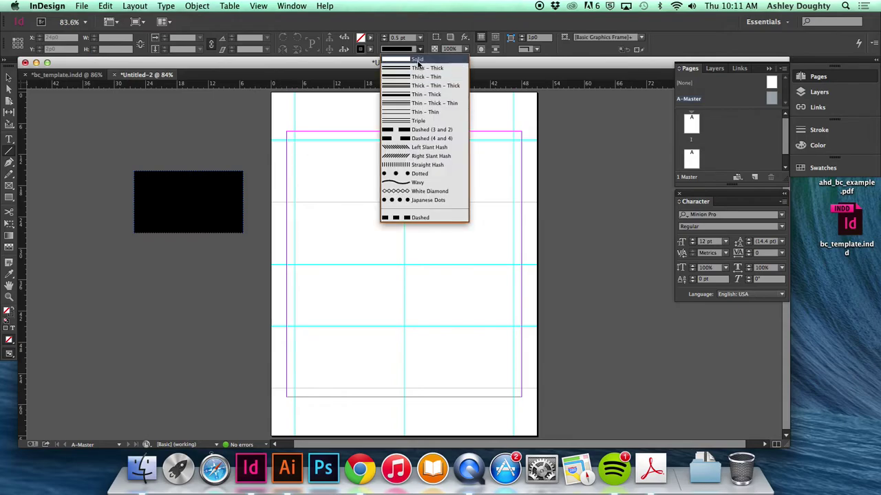
{"action": "left_click", "coordinate": [418, 60]}
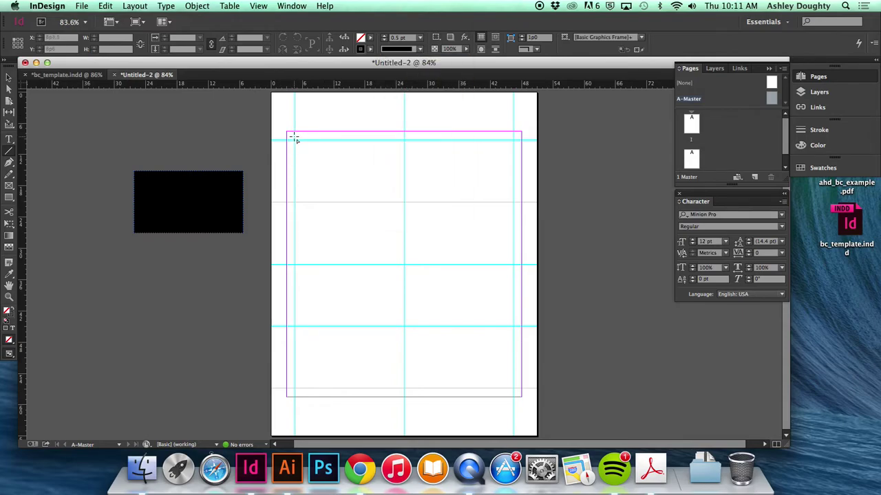
- Draw vertical crop marks above the top margin at each column guide and copy them below the bottom margin
{"action": "left_click_drag", "start_coordinate": [295, 139], "coordinate": [296, 122]}
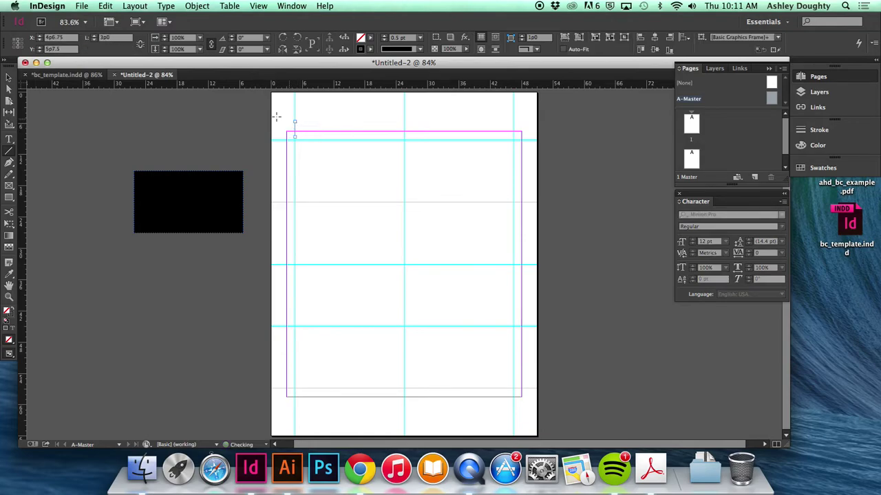
{"action": "key", "text": "v"}
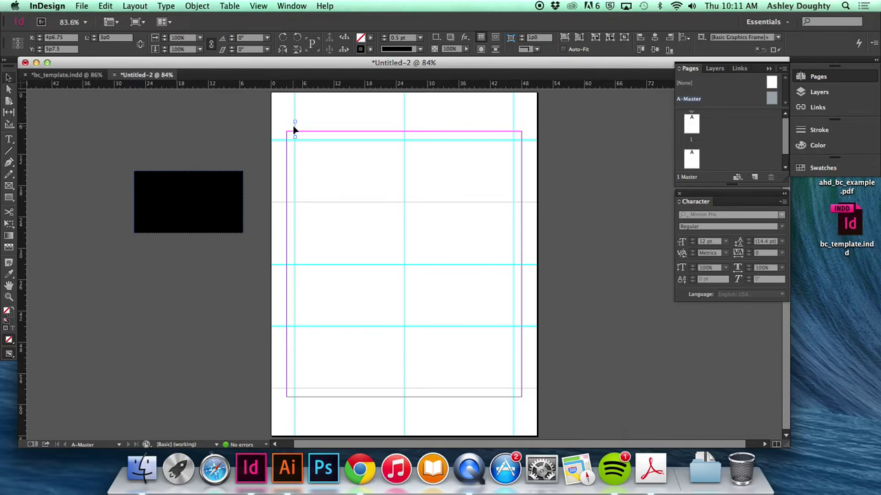
{"action": "left_click_drag", "start_coordinate": [296, 130], "coordinate": [514, 142]}
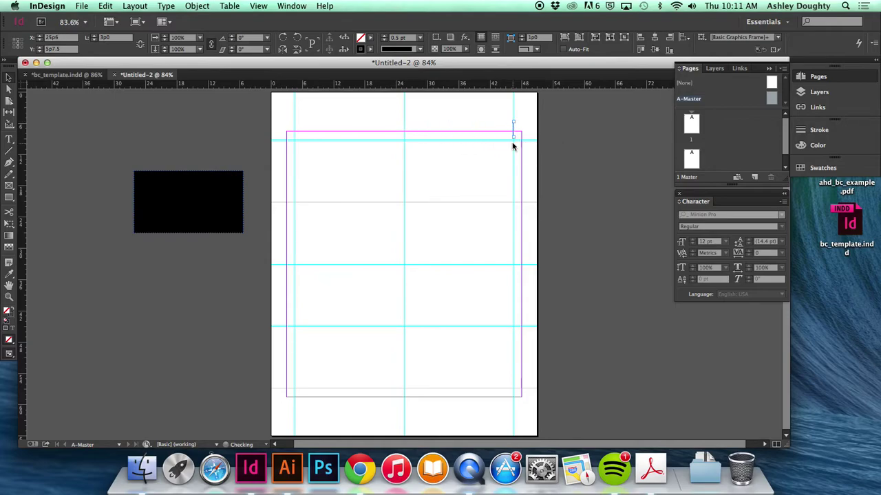
{"action": "left_click", "coordinate": [535, 112]}
{"action": "left_click_drag", "start_coordinate": [530, 108], "coordinate": [269, 139]}
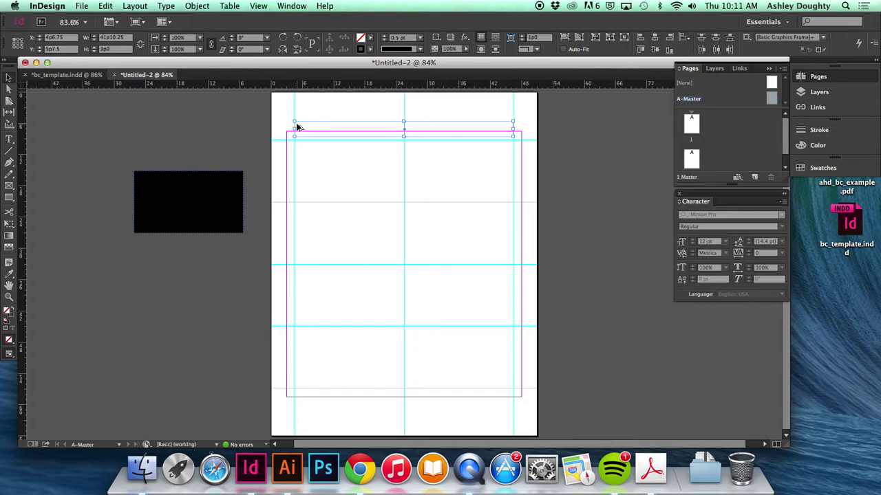
{"action": "left_click_drag", "start_coordinate": [296, 127], "coordinate": [327, 399]}
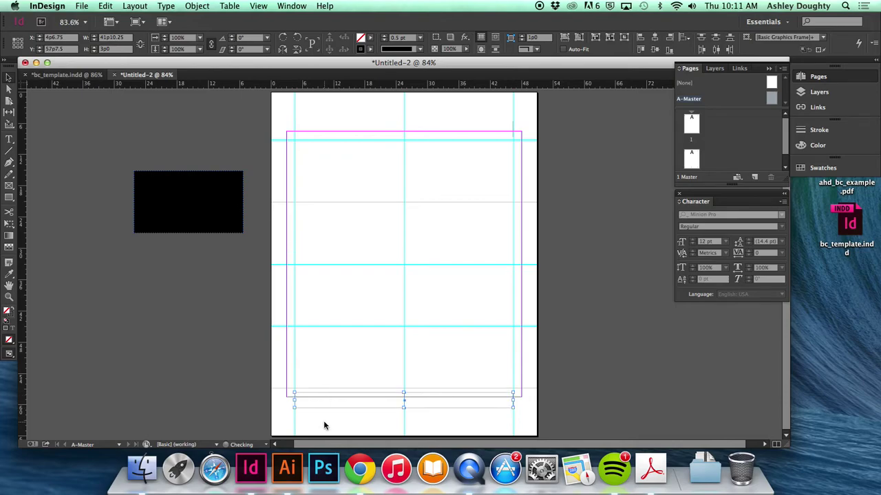
{"action": "left_click", "coordinate": [282, 245]}
- Draw horizontal crop marks left of the margin at each row guide and copy them to the right side
{"action": "left_click", "coordinate": [7, 151]}
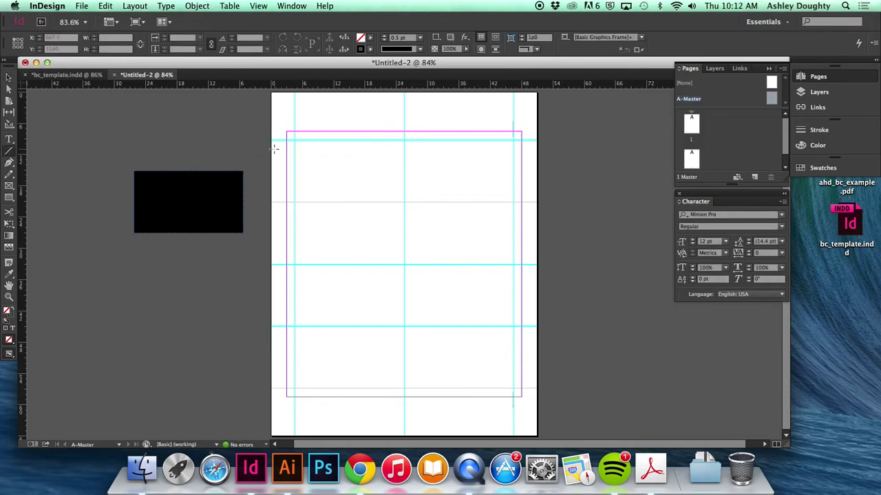
{"action": "left_click_drag", "start_coordinate": [291, 140], "coordinate": [275, 140]}
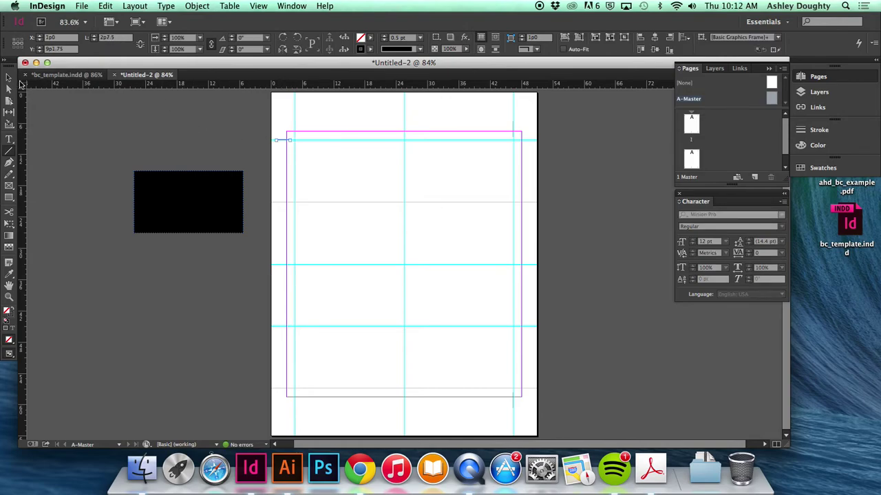
{"action": "left_click", "coordinate": [8, 77]}
{"action": "left_click_drag", "start_coordinate": [284, 143], "coordinate": [279, 125]}
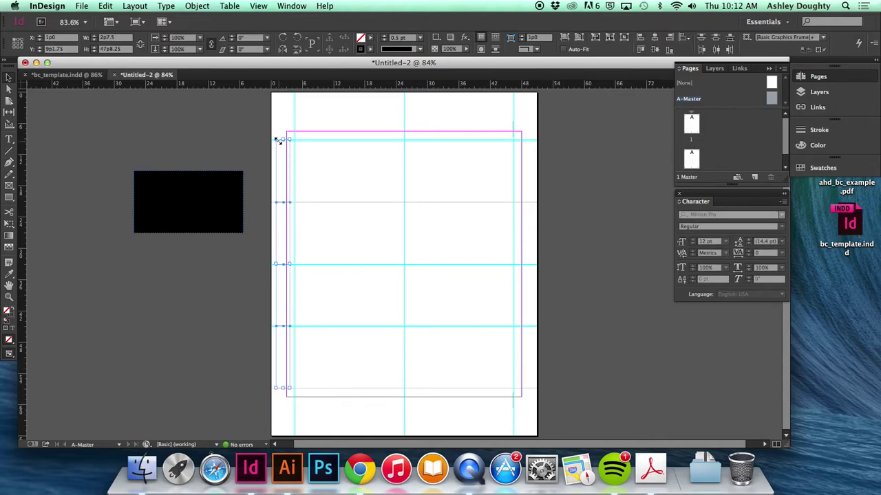
{"action": "left_click_drag", "start_coordinate": [279, 205], "coordinate": [520, 222]}
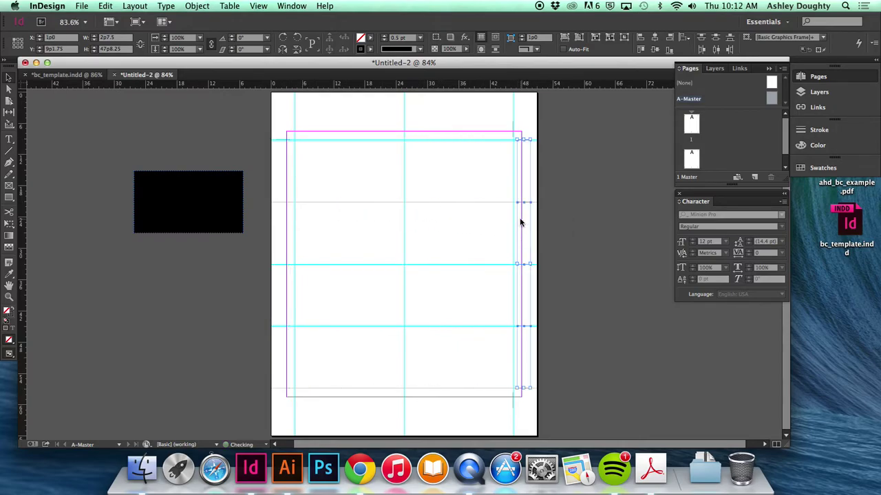
- Hide and reshow guides to check the crop marks, then go to page 1
{"action": "left_click", "coordinate": [254, 269]}
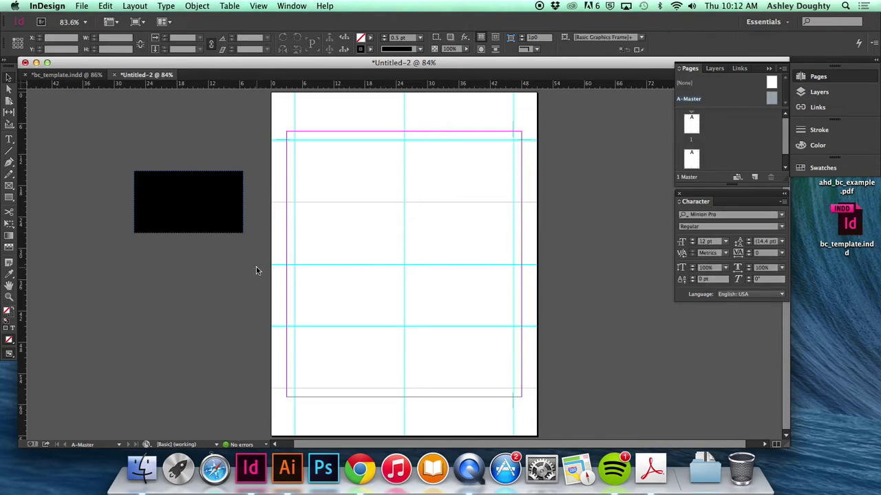
{"action": "key", "text": "super+semicolon"}
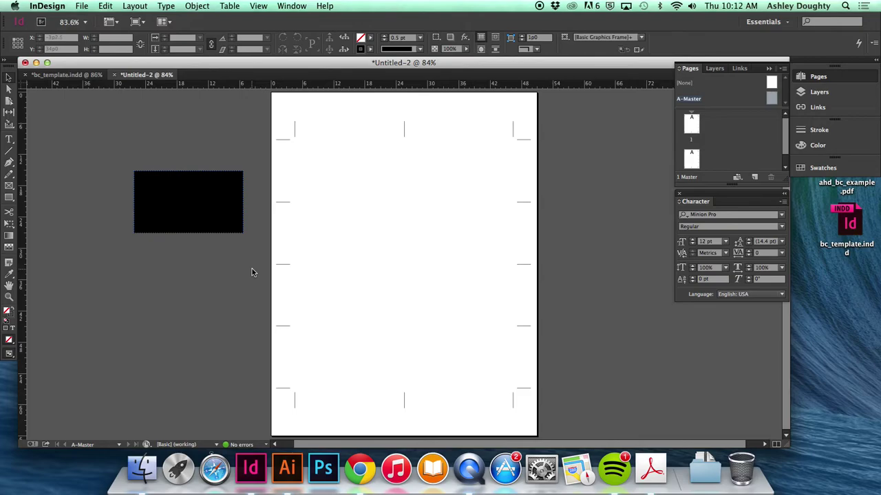
{"action": "key", "text": "super+semicolon"}
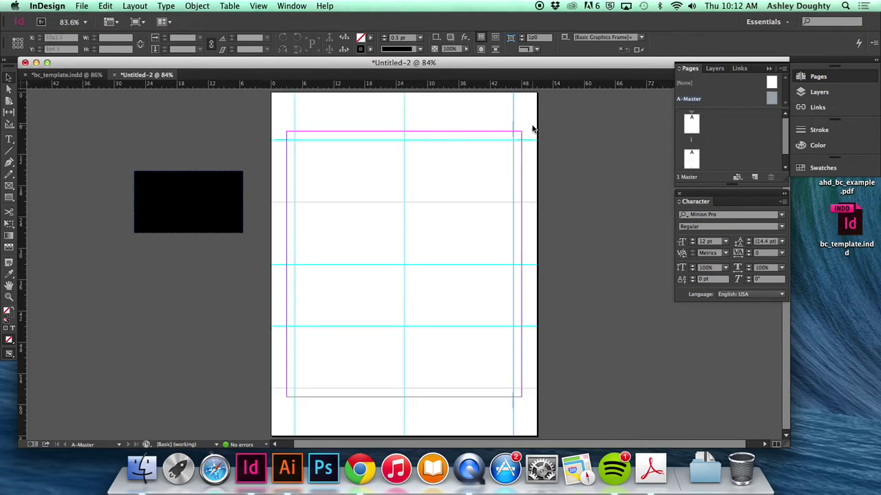
{"action": "double_click", "coordinate": [693, 127]}
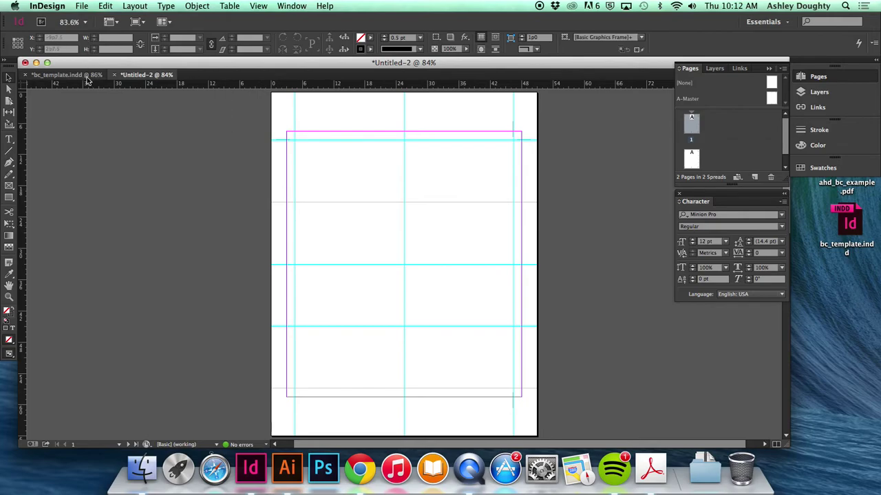
- Copy the card design from ahd_bc_example and paste it into Untitled-2
{"action": "left_click", "coordinate": [66, 74]}
{"action": "left_click", "coordinate": [144, 74]}
{"action": "left_click", "coordinate": [82, 6]}
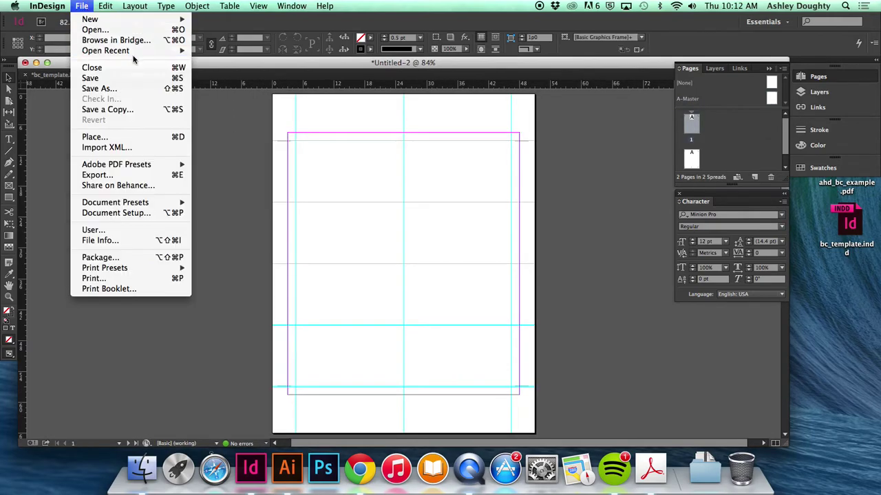
{"action": "mouse_move", "coordinate": [148, 51]}
{"action": "left_click", "coordinate": [248, 61]}
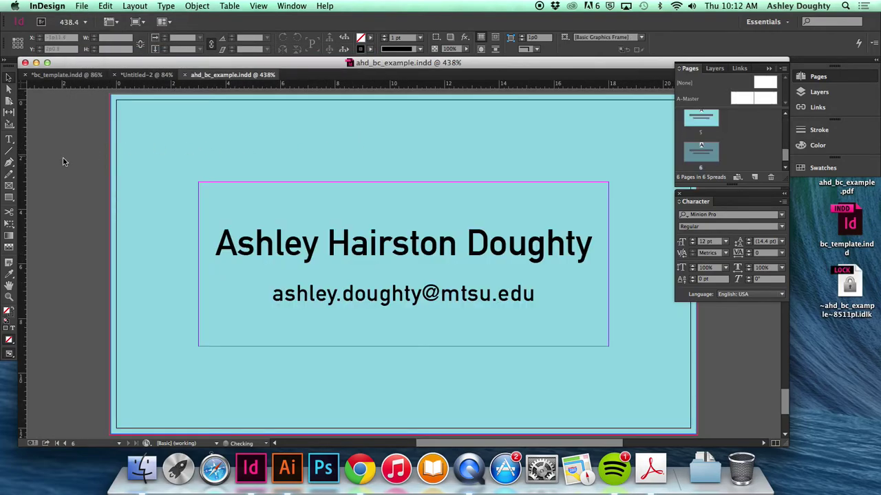
{"action": "left_click_drag", "start_coordinate": [63, 161], "coordinate": [290, 328]}
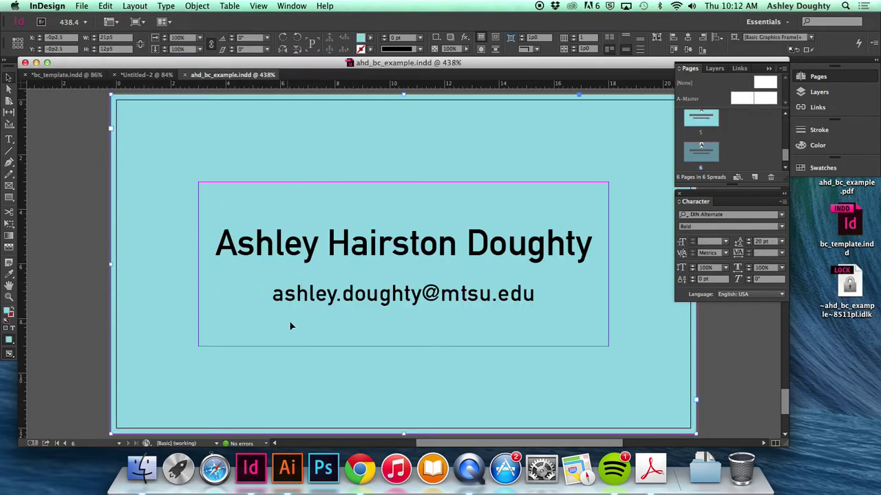
{"action": "left_click", "coordinate": [157, 76]}
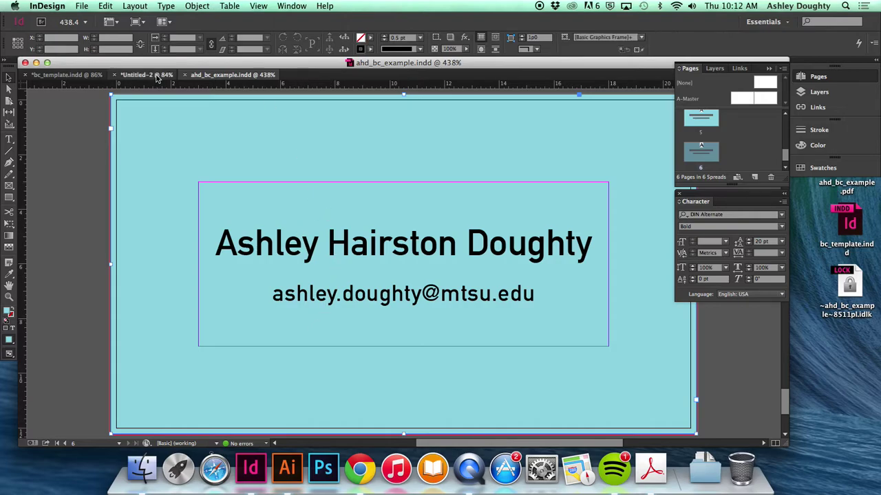
{"action": "key", "text": "super+v"}
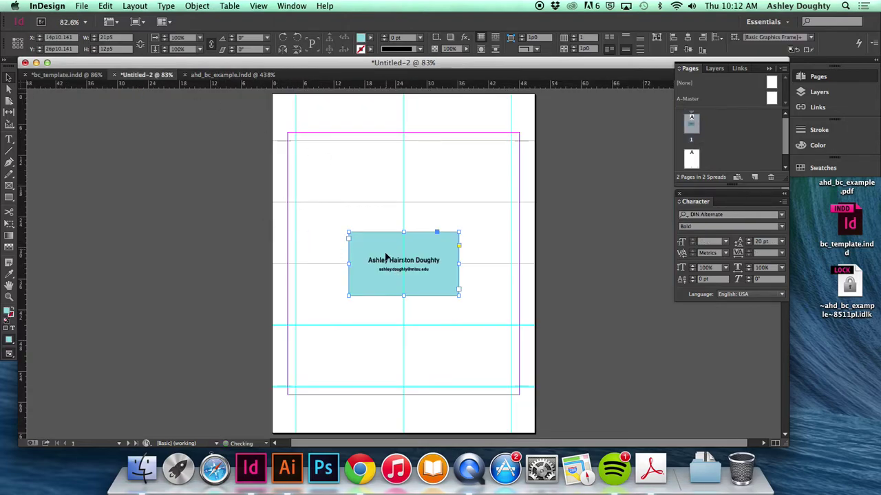
- Fit the card into the top-left cell and duplicate it into a two-by-four grid
{"action": "left_click_drag", "start_coordinate": [385, 257], "coordinate": [333, 168]}
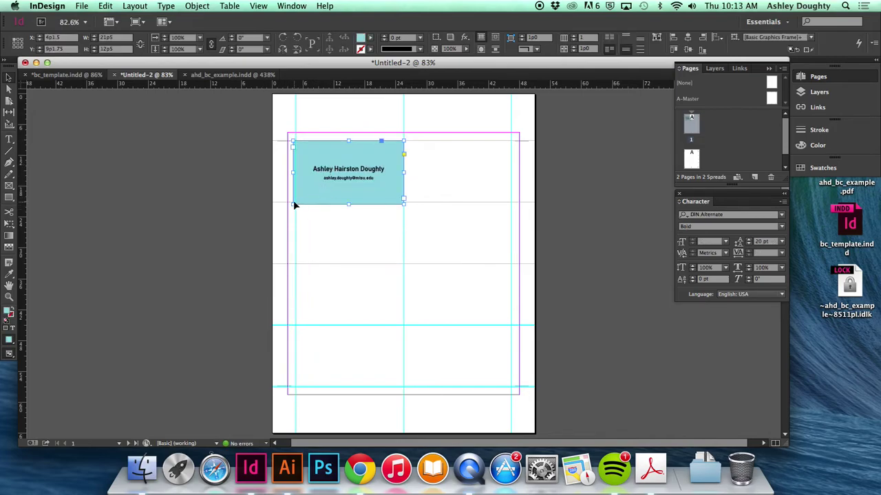
{"action": "left_click_drag", "start_coordinate": [293, 204], "coordinate": [296, 201]}
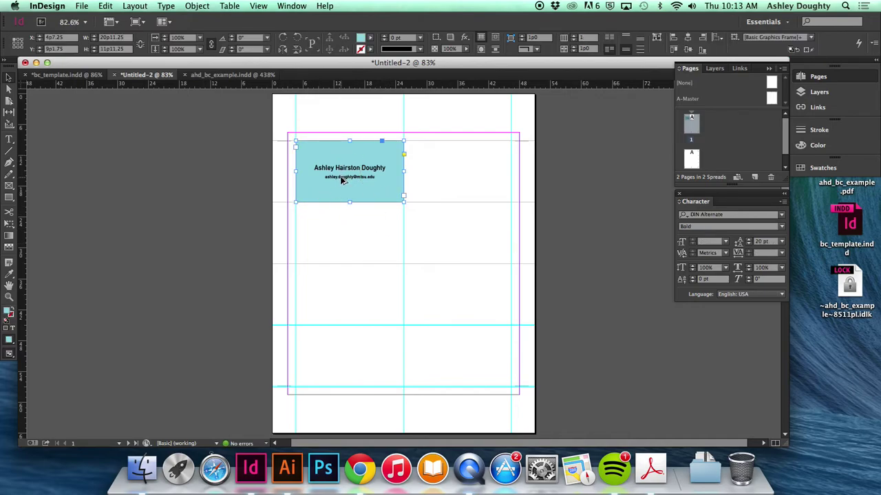
{"action": "left_click_drag", "start_coordinate": [342, 180], "coordinate": [450, 182]}
{"action": "left_click_drag", "start_coordinate": [454, 235], "coordinate": [294, 139]}
{"action": "left_click_drag", "start_coordinate": [409, 151], "coordinate": [398, 333]}
{"action": "left_click", "coordinate": [558, 305]}
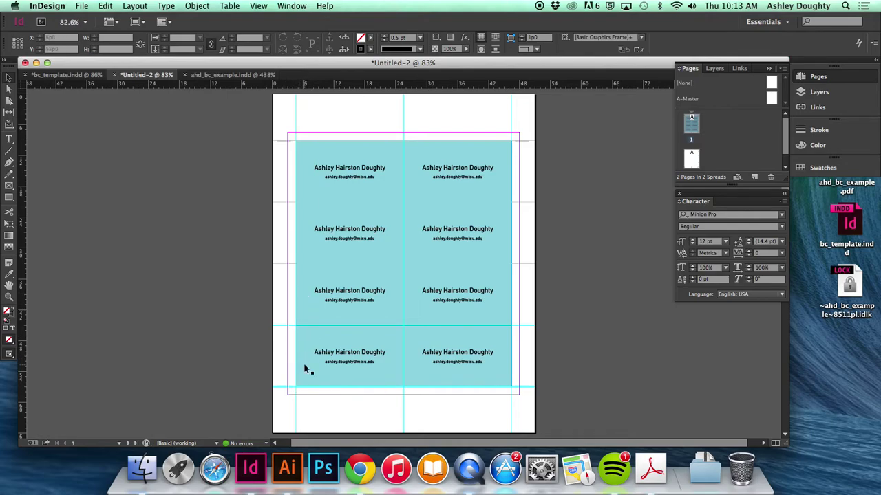
- Delete the three lower left-column cards as a test, then undo
{"action": "left_click", "coordinate": [292, 173]}
{"action": "left_click", "coordinate": [291, 173]}
{"action": "left_click", "coordinate": [291, 173]}
{"action": "left_click_drag", "start_coordinate": [288, 213], "coordinate": [305, 376]}
{"action": "key", "text": "Delete"}
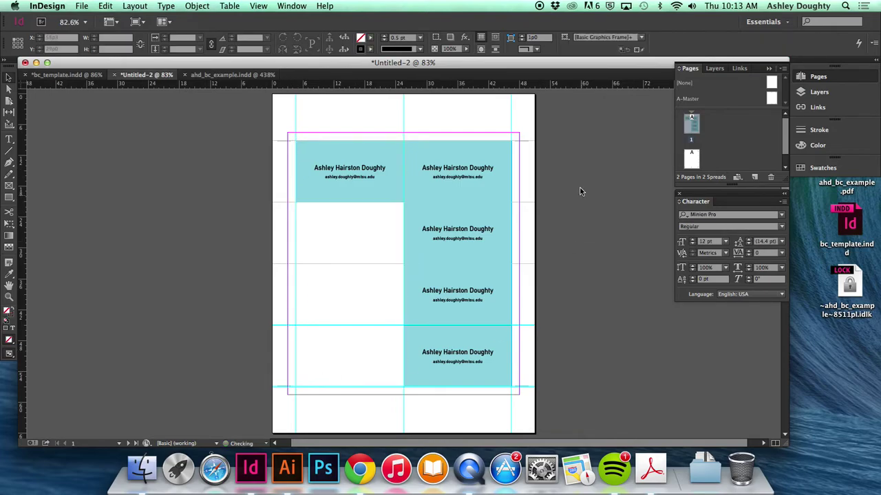
{"action": "key", "text": "super+z"}
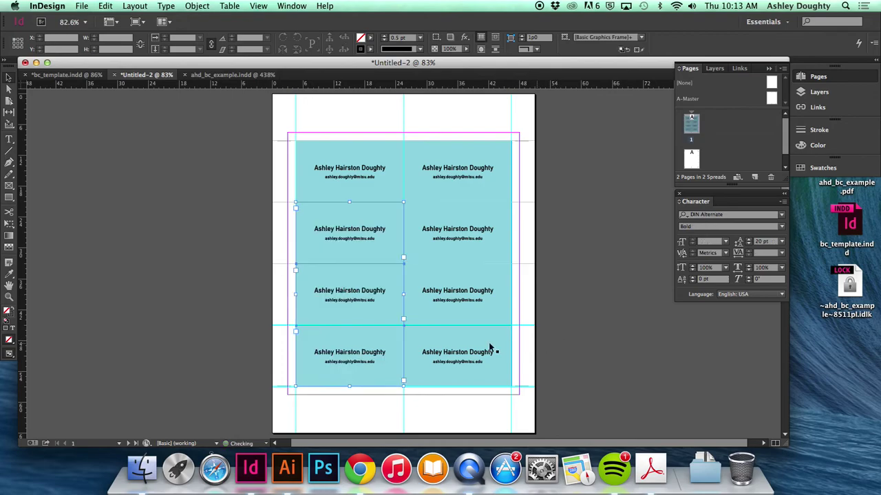
- Select each of the other cards one at a time, then clear the selection
{"action": "left_click", "coordinate": [353, 361]}
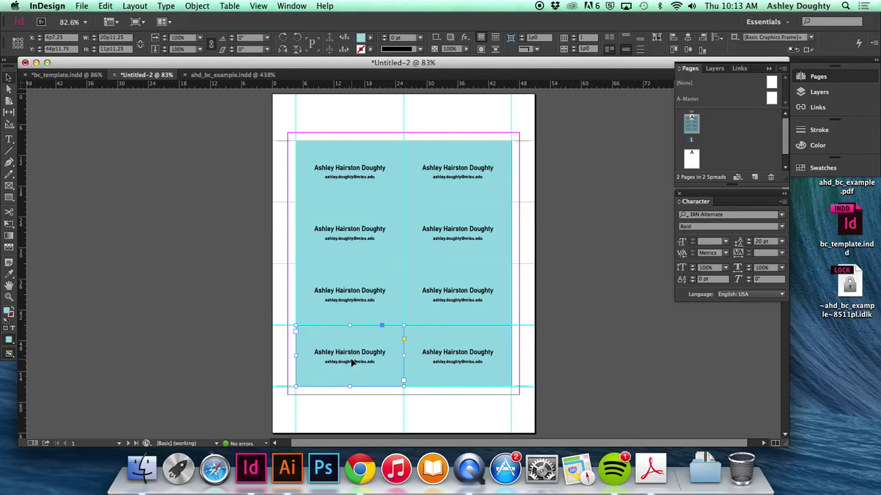
{"action": "left_click", "coordinate": [365, 297]}
{"action": "left_click", "coordinate": [365, 247]}
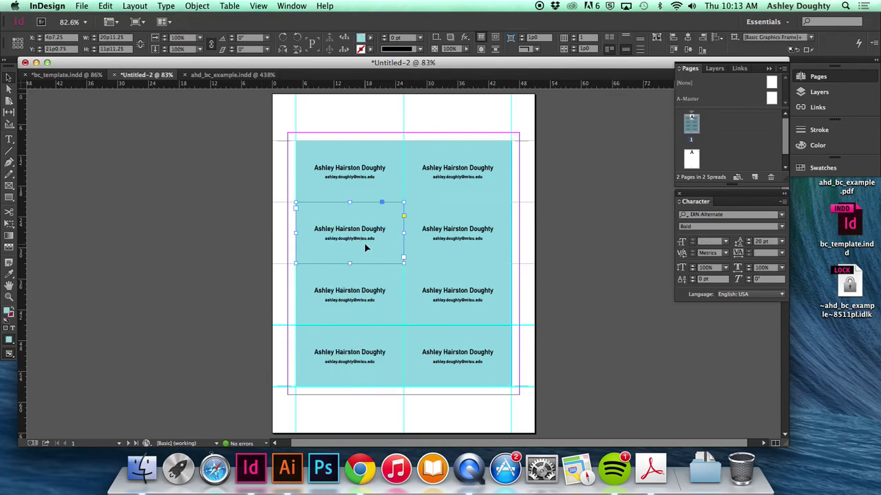
{"action": "left_click", "coordinate": [442, 193]}
{"action": "left_click", "coordinate": [455, 228]}
{"action": "left_click", "coordinate": [468, 283]}
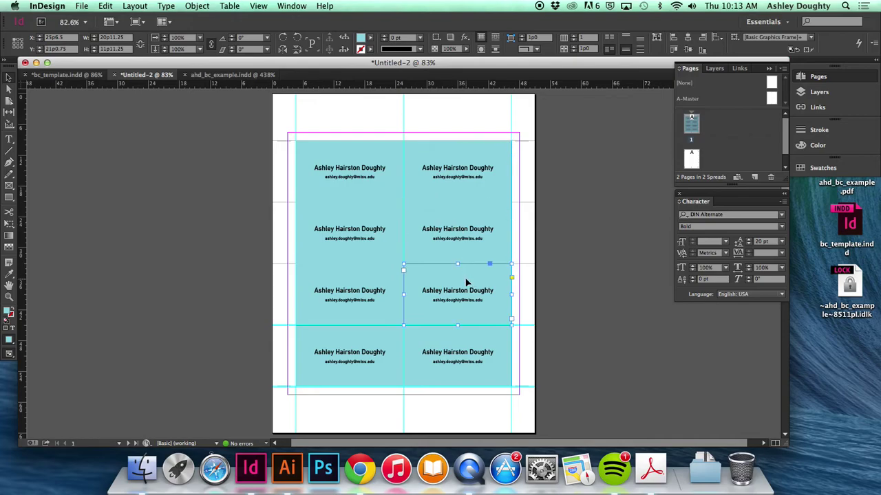
{"action": "left_click", "coordinate": [473, 356]}
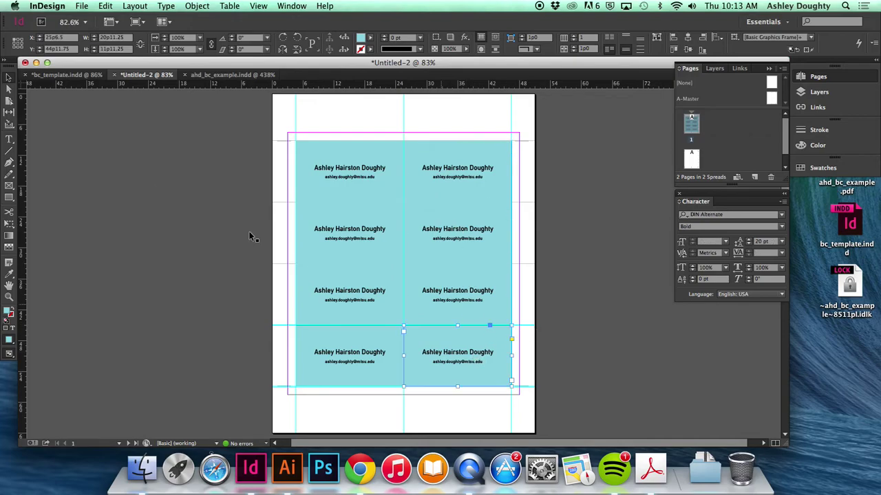
{"action": "left_click", "coordinate": [222, 199]}
- Select the seven cards other than the top-left one, delete them, then undo
{"action": "left_click", "coordinate": [393, 219]}
{"action": "left_click", "coordinate": [394, 281], "text": "shift"}
{"action": "left_click", "coordinate": [397, 334], "text": "shift"}
{"action": "left_click", "coordinate": [425, 330], "text": "shift"}
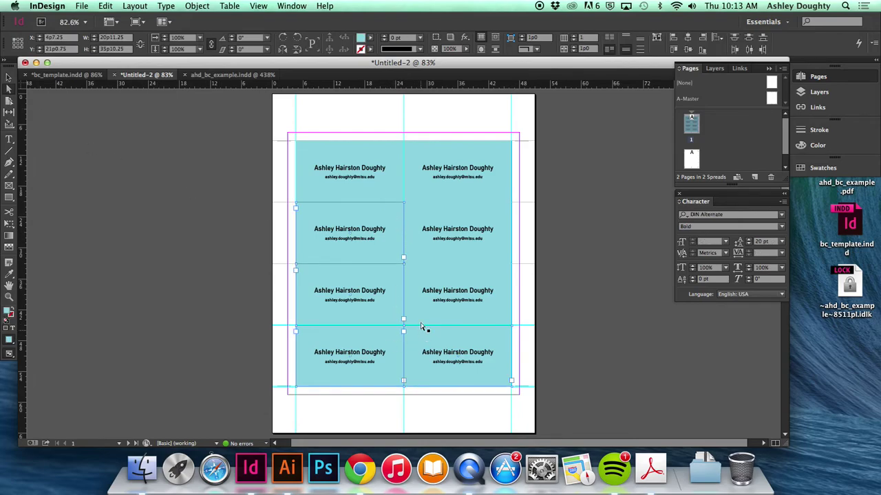
{"action": "left_click", "coordinate": [417, 291], "text": "shift"}
{"action": "left_click", "coordinate": [417, 246], "text": "shift"}
{"action": "left_click", "coordinate": [414, 187], "text": "shift"}
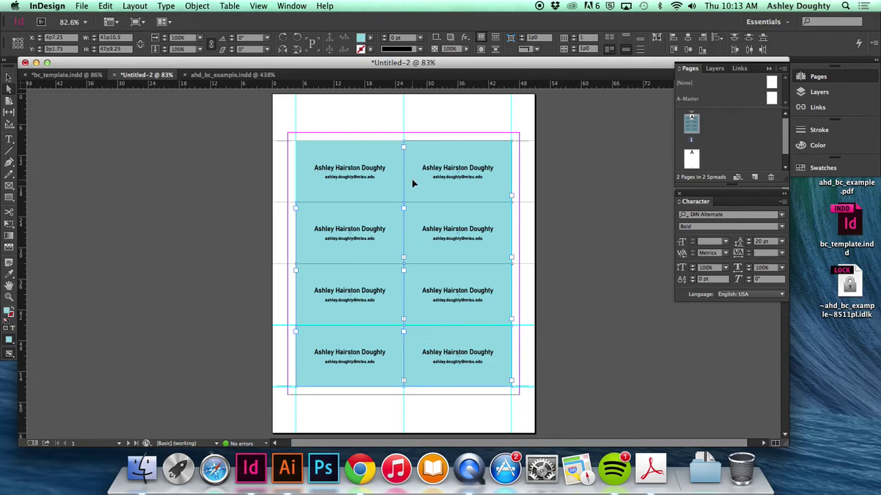
{"action": "key", "text": "Delete"}
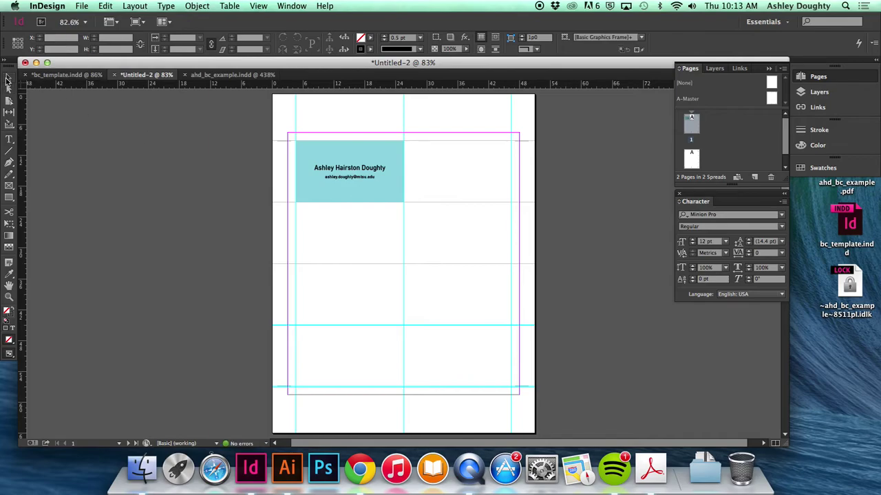
{"action": "key", "text": "super+z"}
{"action": "left_click", "coordinate": [293, 184]}
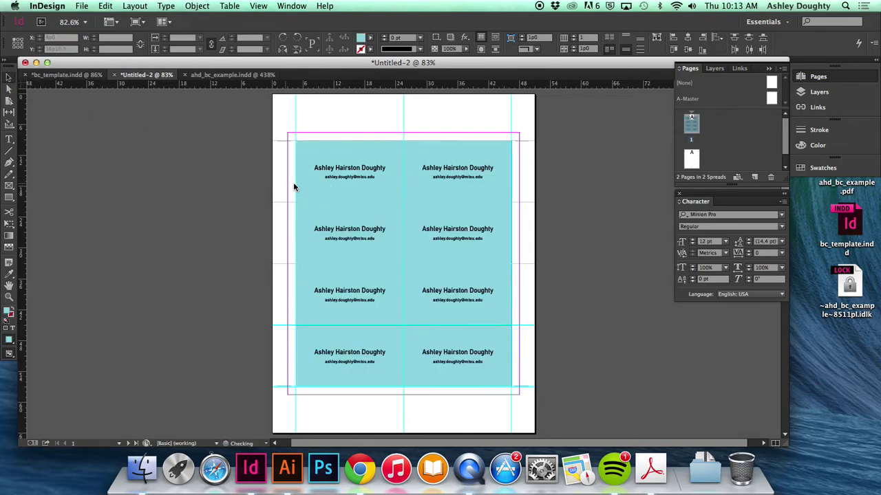
- Inspect the top-left cards' frame points with the Direct Selection tool, then deselect
{"action": "left_click", "coordinate": [310, 180]}
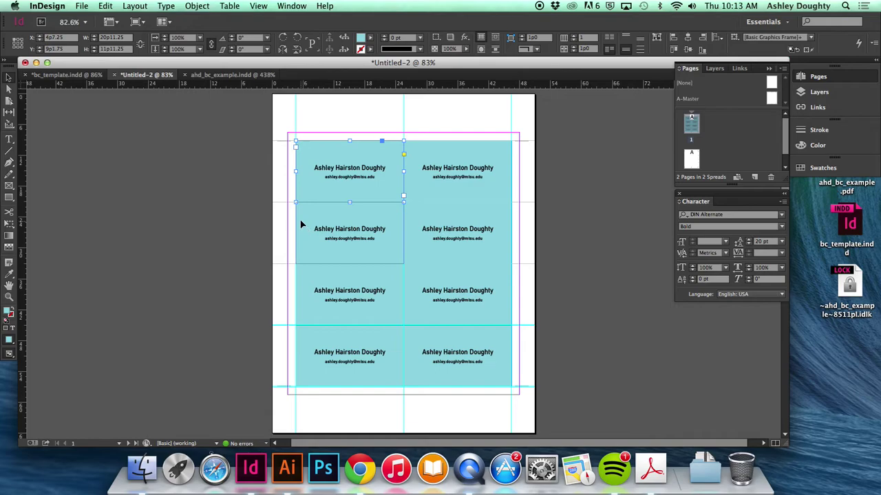
{"action": "left_click", "coordinate": [304, 223]}
{"action": "left_click", "coordinate": [10, 88]}
{"action": "left_click", "coordinate": [300, 155]}
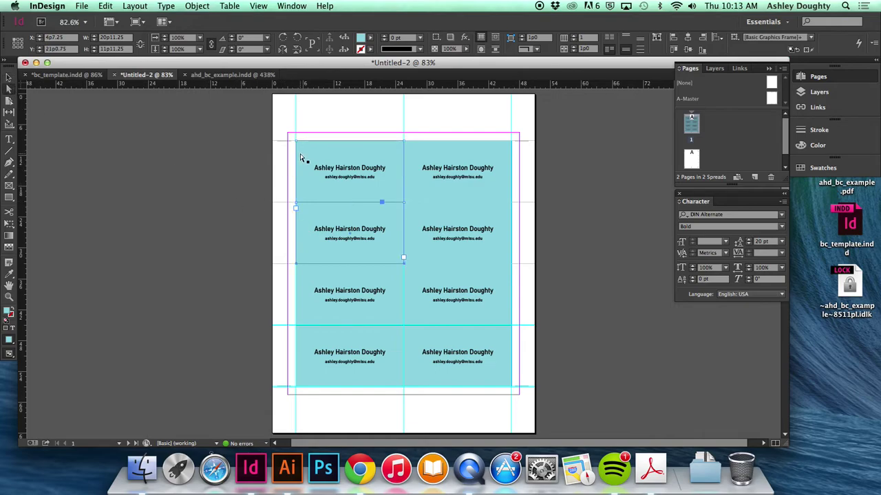
{"action": "left_click", "coordinate": [8, 77]}
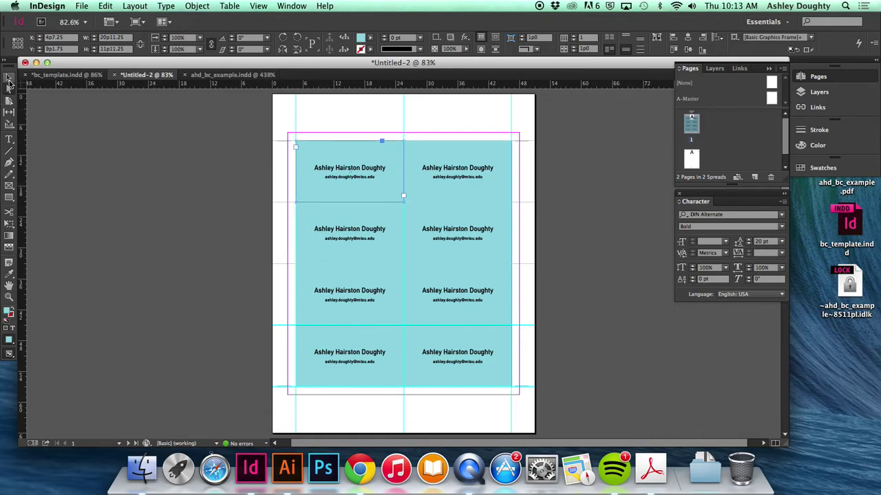
{"action": "left_click", "coordinate": [217, 178]}
{"action": "left_click", "coordinate": [332, 145]}
{"action": "left_click", "coordinate": [233, 157]}
- Paste and remove a stray card copy, then sample the cards' light blue with the Eyedropper
{"action": "key", "text": "super+v"}
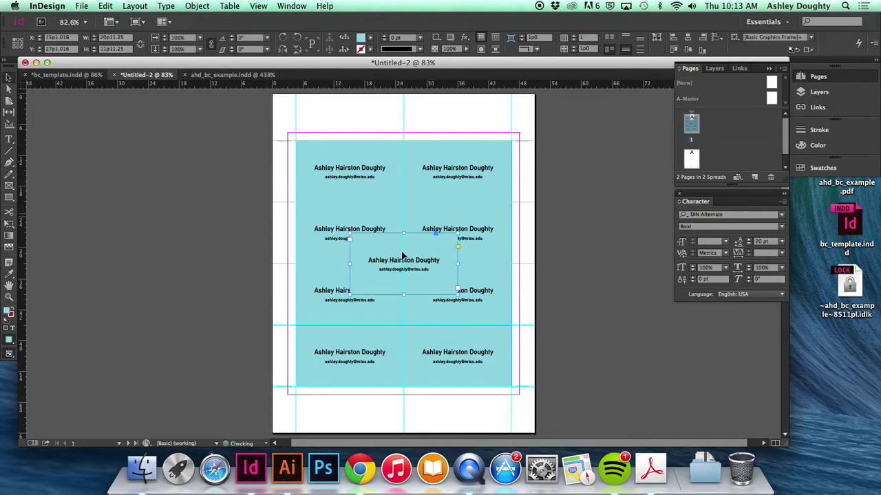
{"action": "left_click_drag", "start_coordinate": [349, 256], "coordinate": [288, 154]}
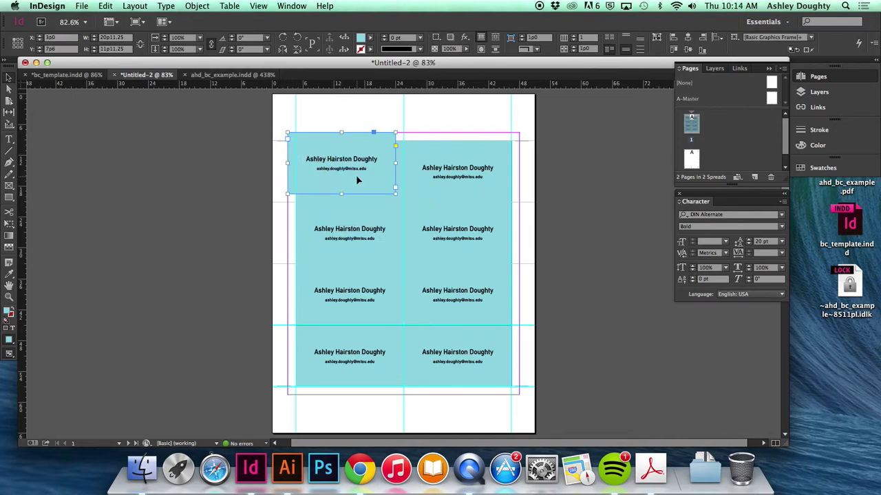
{"action": "key", "text": "Delete"}
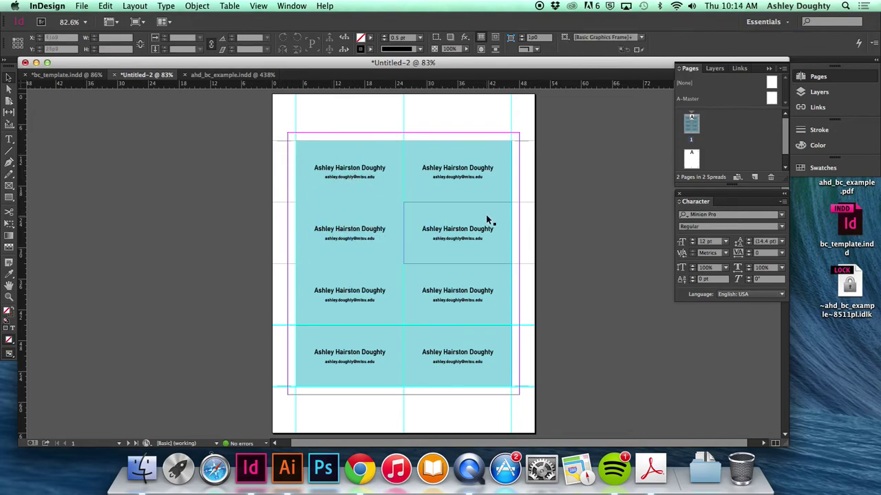
{"action": "left_click", "coordinate": [326, 190]}
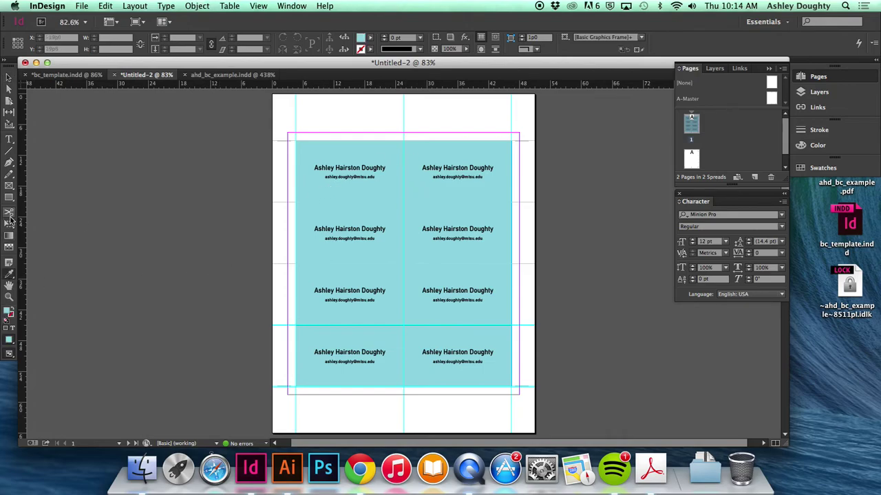
{"action": "left_click", "coordinate": [9, 199]}
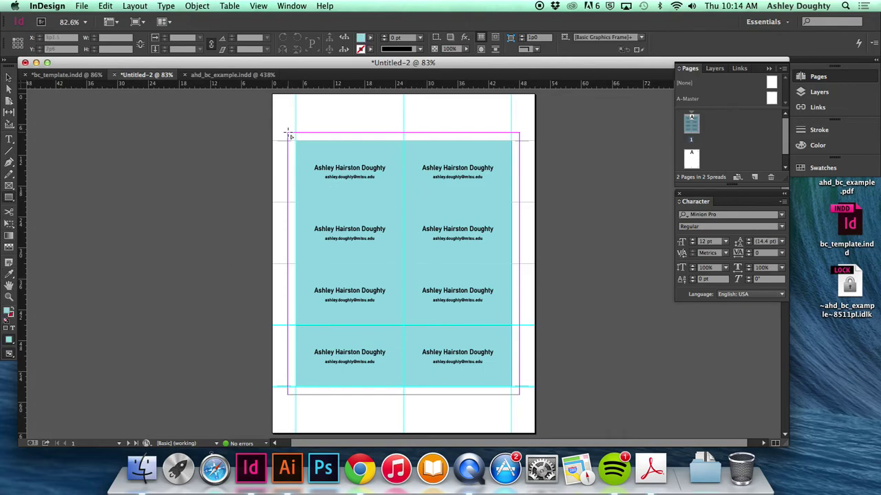
- Draw a light blue rectangle spanning the page out to the bleed
{"action": "left_click_drag", "start_coordinate": [289, 134], "coordinate": [521, 245]}
{"action": "scroll", "coordinate": [570, 289], "scroll_direction": "up", "scroll_amount": 3}
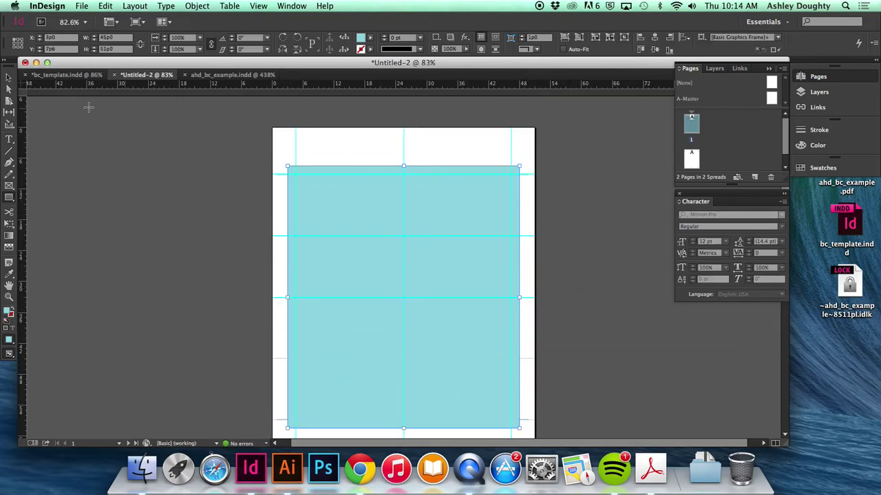
{"action": "left_click", "coordinate": [8, 77]}
{"action": "left_click", "coordinate": [259, 292]}
{"action": "left_click", "coordinate": [299, 285]}
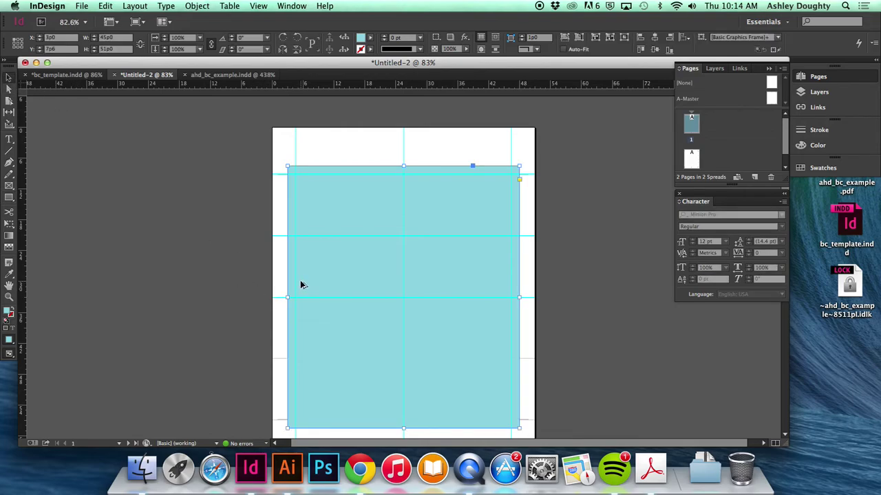
{"action": "left_click", "coordinate": [301, 282]}
{"action": "left_click", "coordinate": [296, 336]}
- Send the blue rectangle to the back behind the cards and preview with guides hidden
{"action": "right_click", "coordinate": [292, 335]}
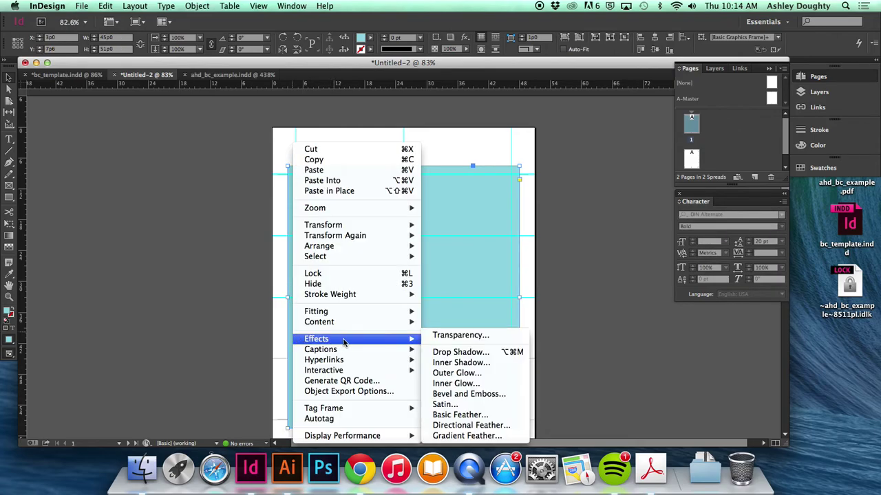
{"action": "mouse_move", "coordinate": [377, 245]}
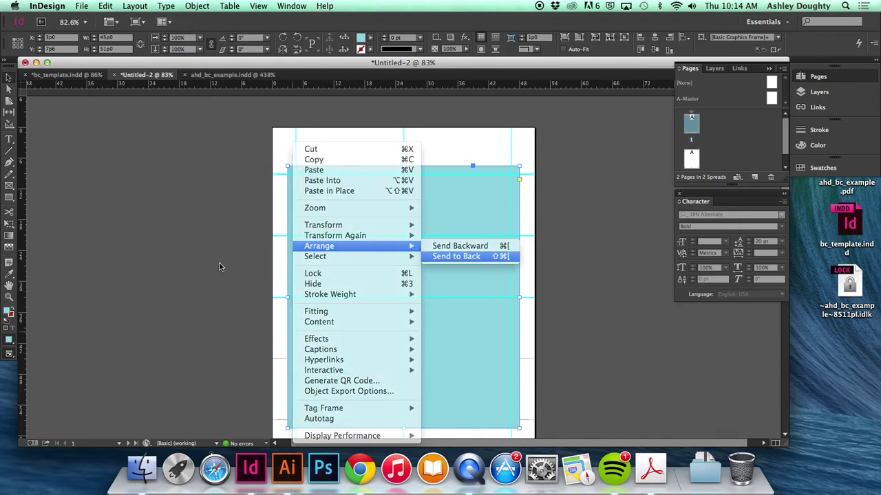
{"action": "left_click", "coordinate": [446, 257]}
{"action": "left_click", "coordinate": [236, 266]}
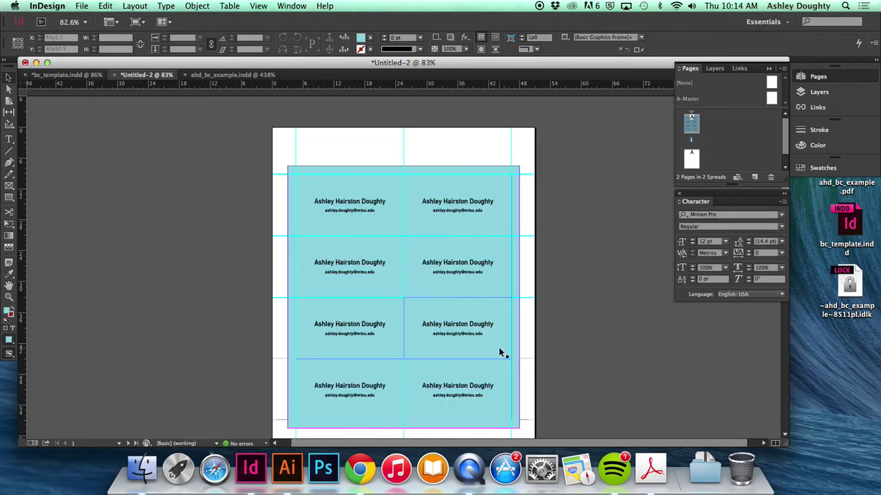
{"action": "key", "text": "super+semicolon"}
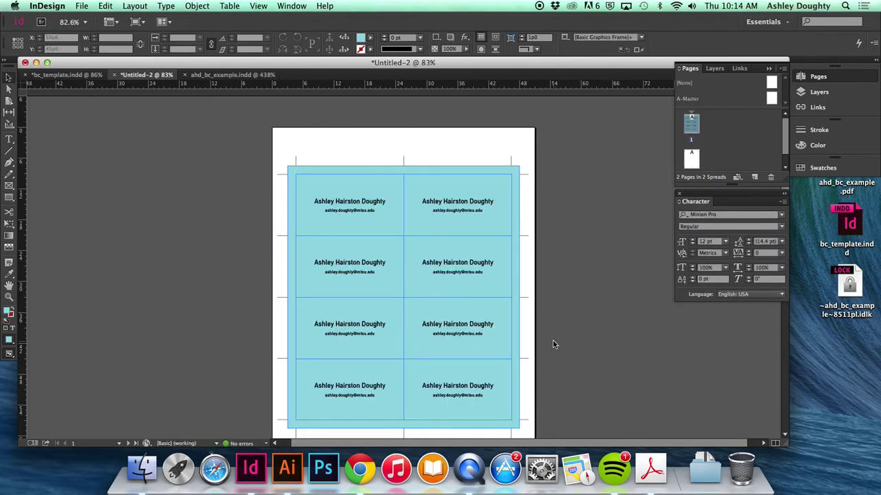